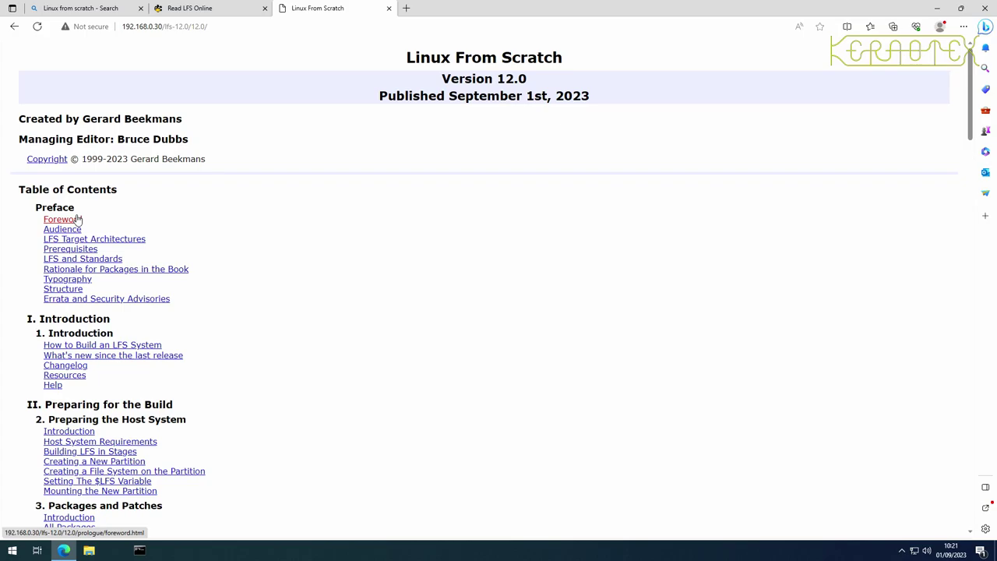
Search Bing for gentoo in a new tab and open the Gentoo Linux downloads page
click(406, 8)
text(gentoo)
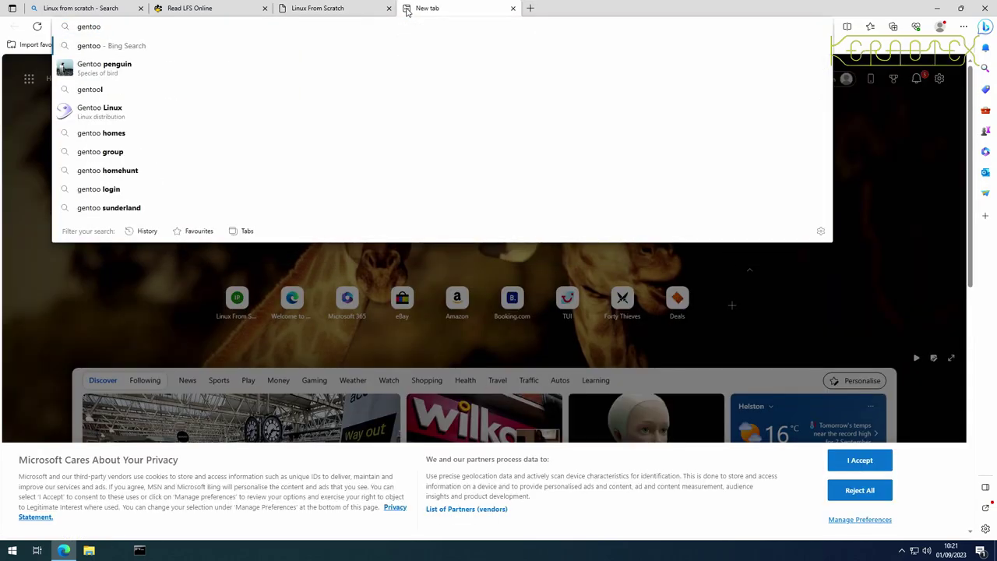
key(Return)
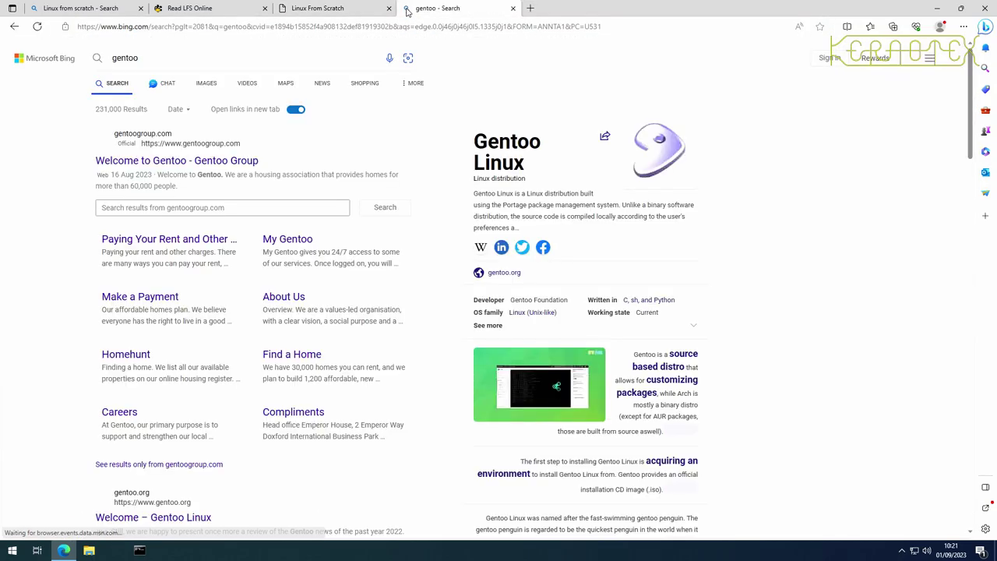
scroll(326, 248, down, 3)
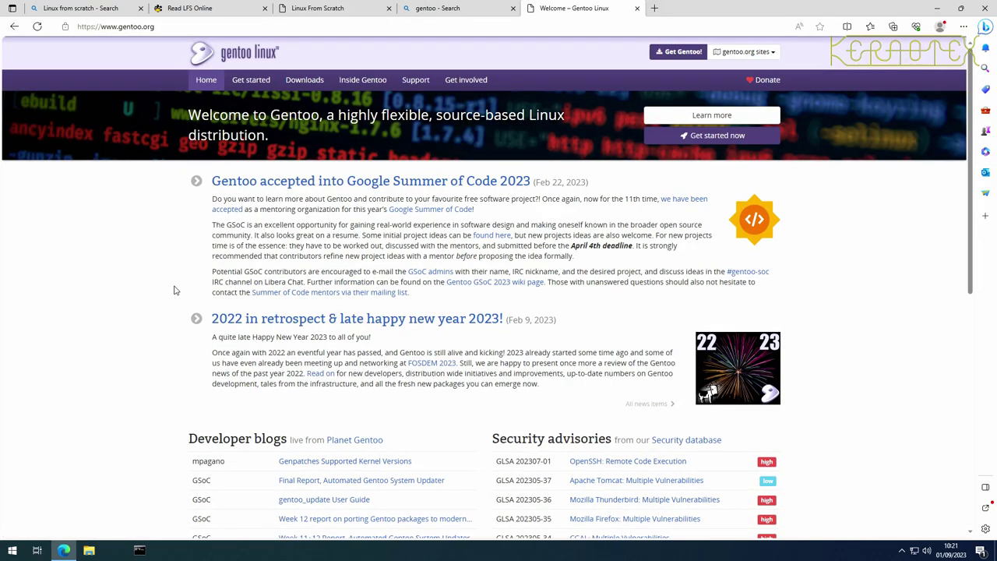
click(304, 84)
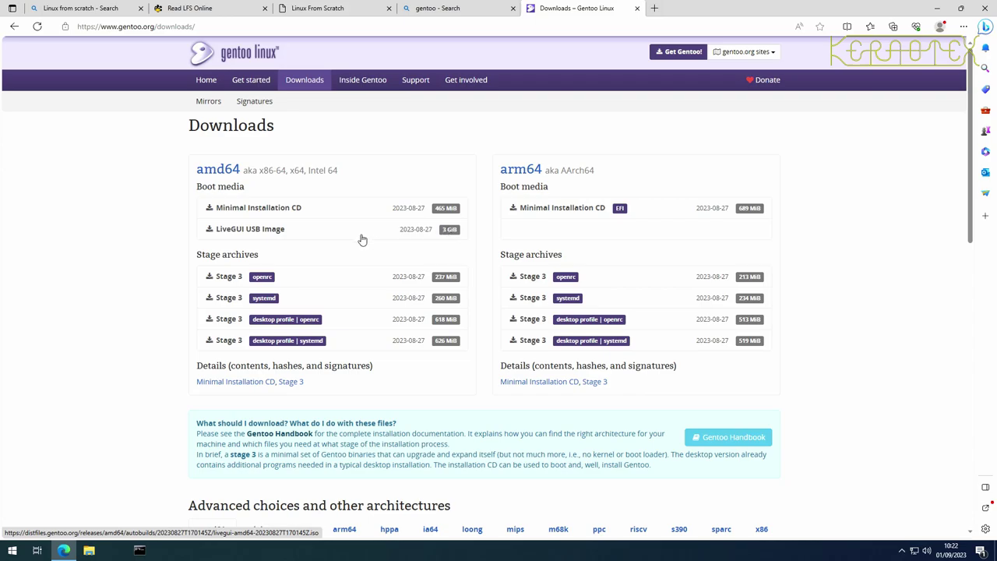
Start downloading the amd64 LiveGUI USB Image and look over the downloads page
click(262, 232)
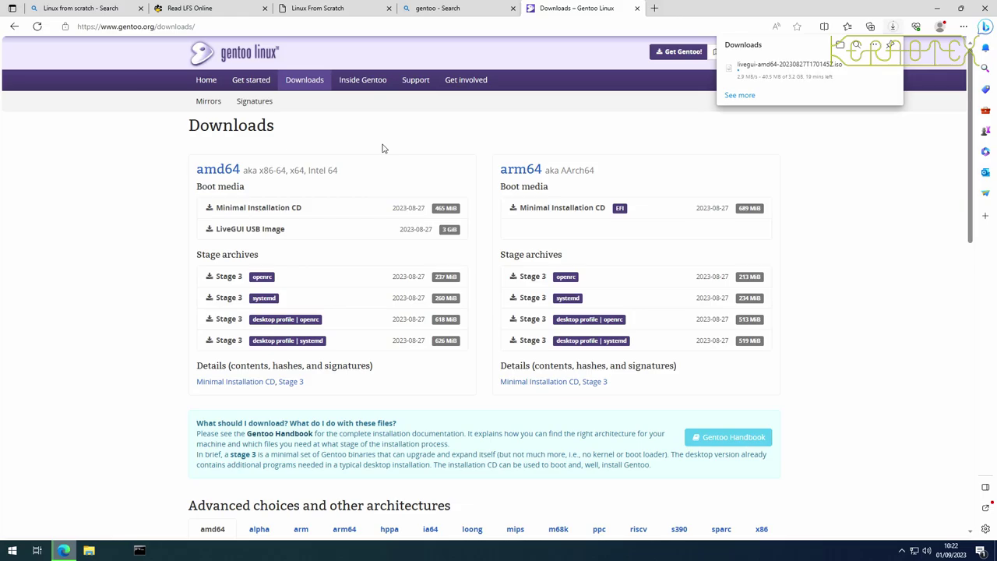
scroll(383, 148, down, 9)
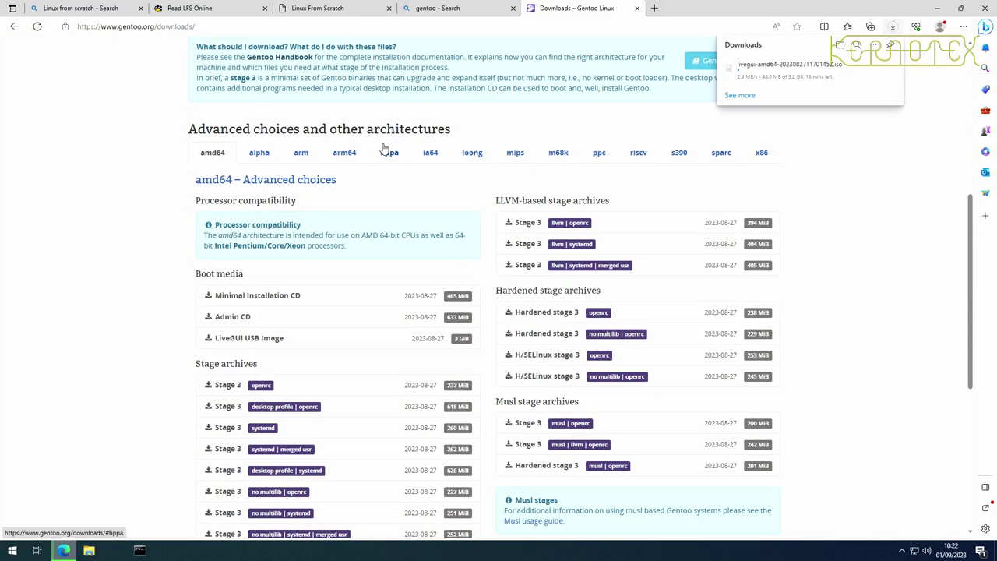
scroll(384, 148, up, 2)
scroll(383, 148, up, 8)
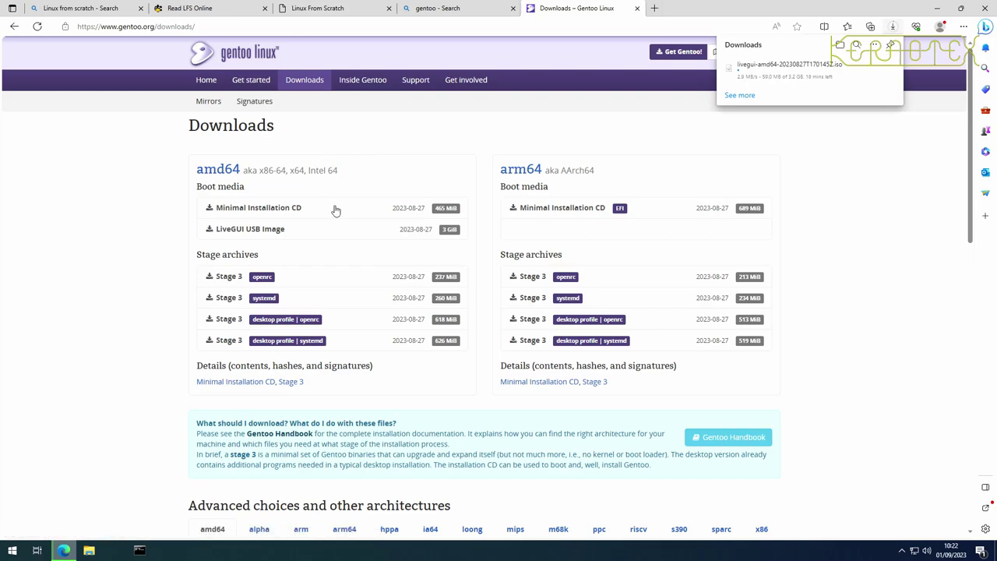
scroll(352, 405, down, 3)
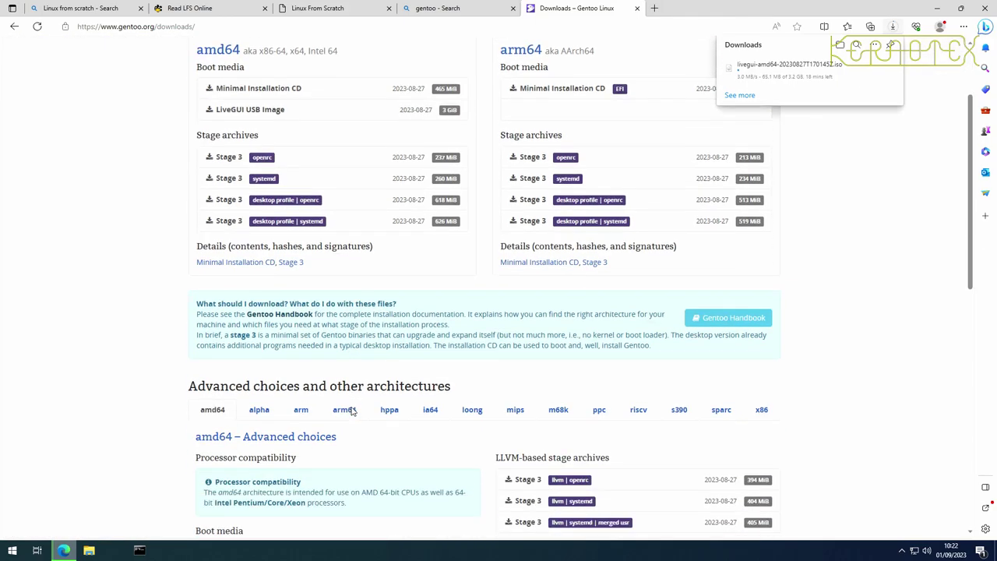
scroll(350, 411, up, 3)
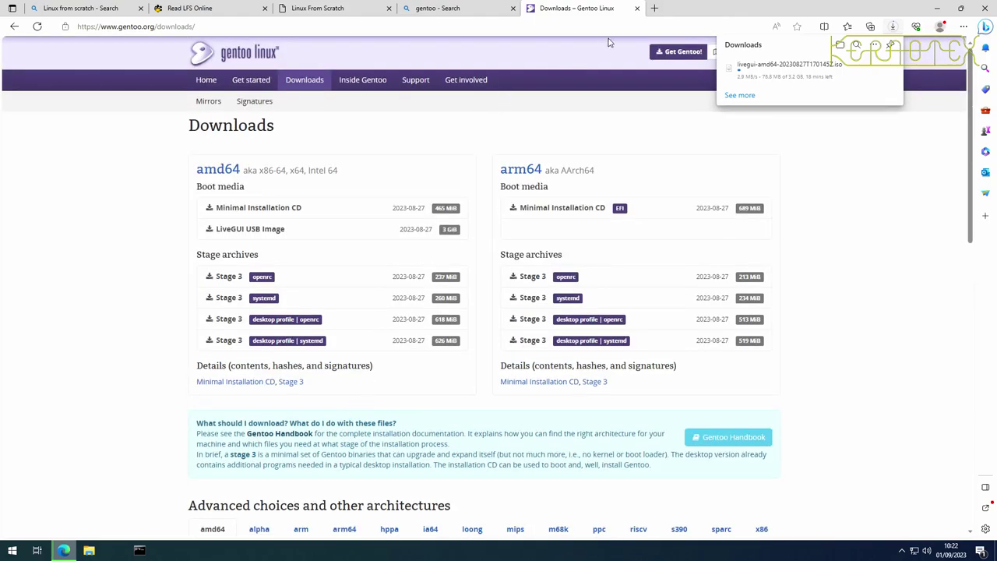
Search for rufus in a new tab and scroll rufus.ie to its rufus-4.2 Download section
click(654, 9)
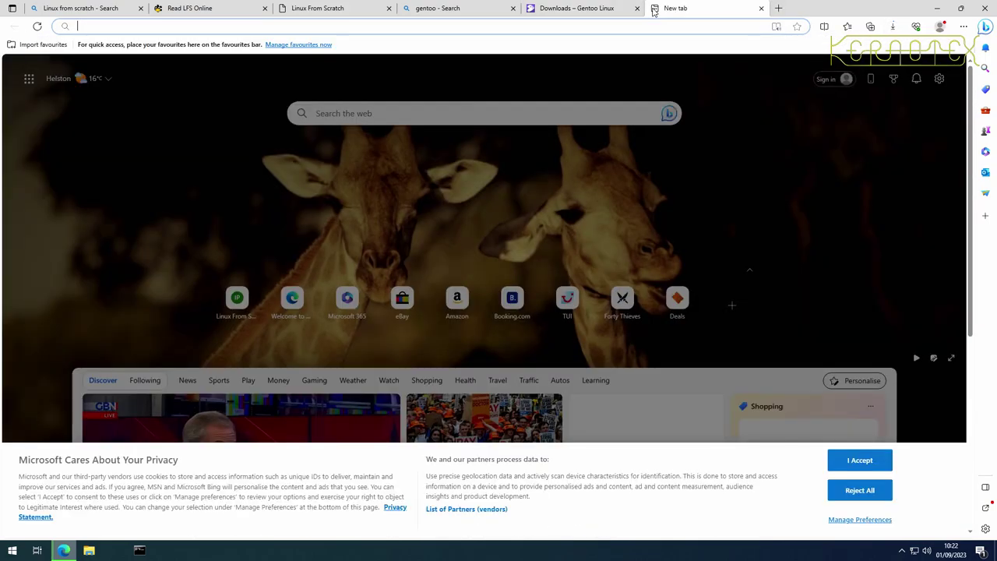
text(rufus)
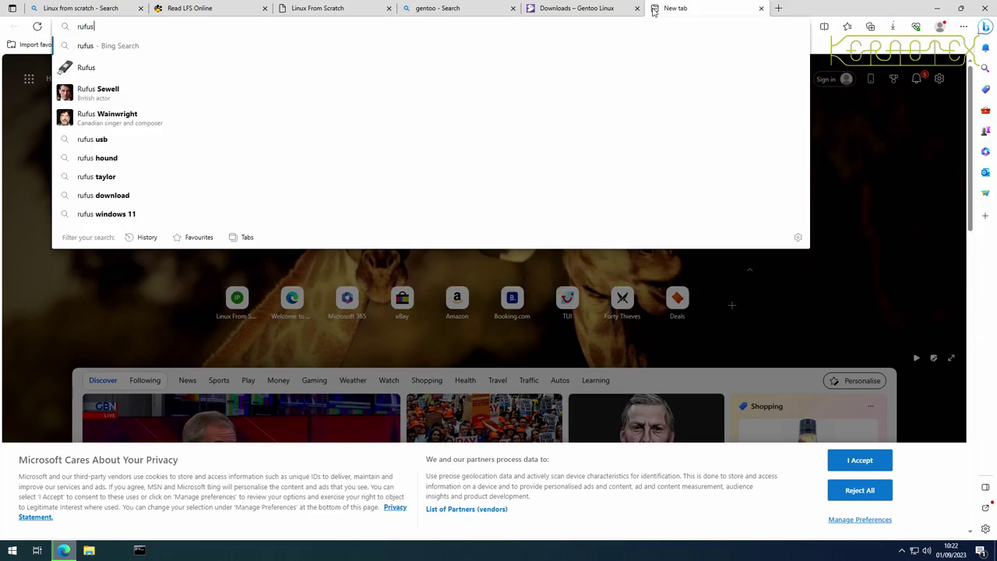
key(Return)
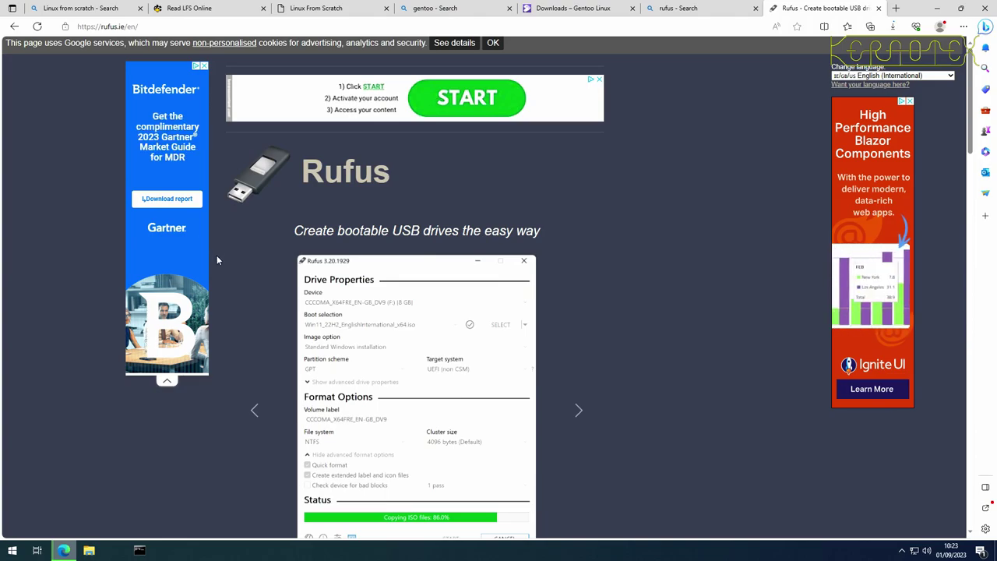
scroll(255, 309, down, 5)
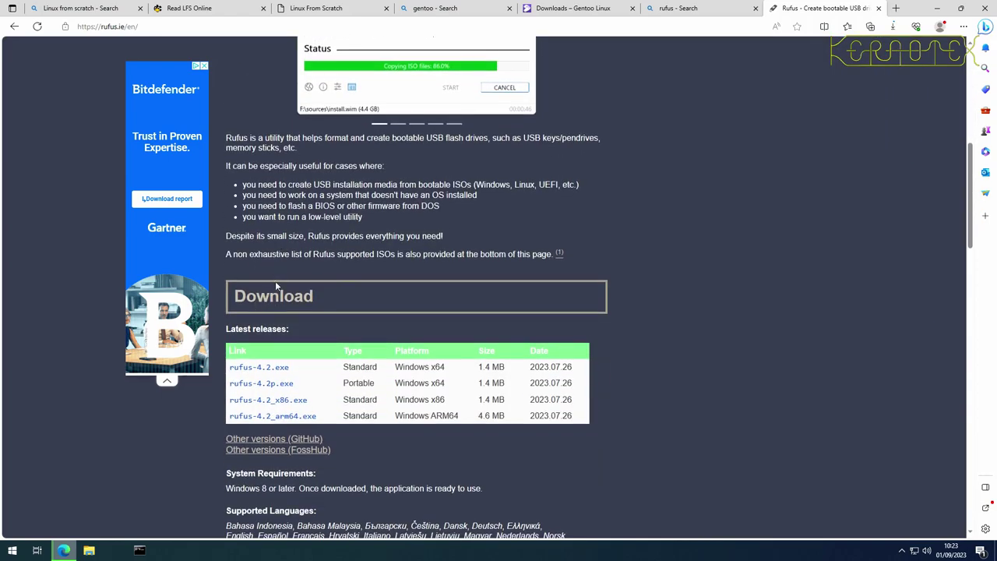
scroll(282, 320, down, 2)
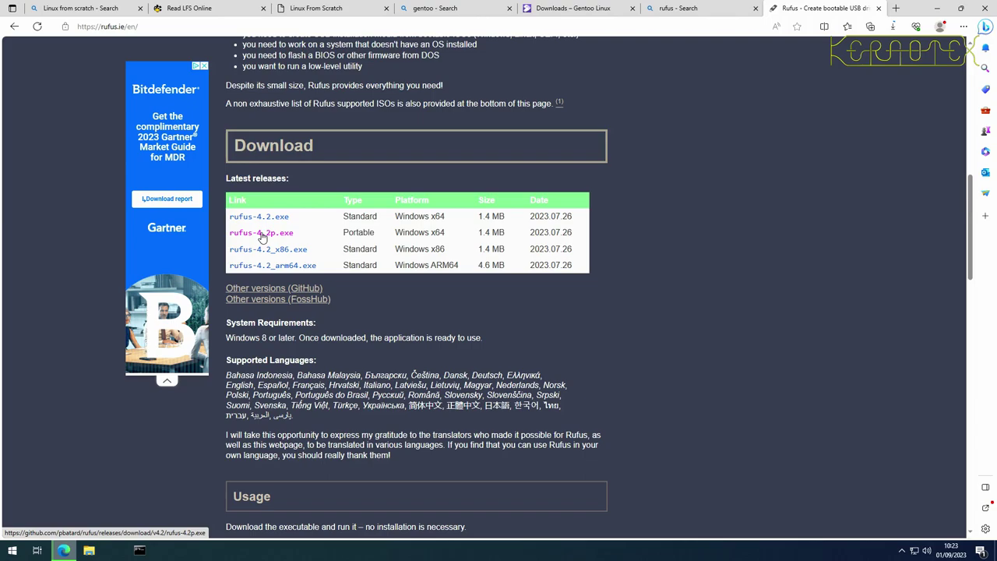
Download and launch portable rufus-4.2p.exe, allowing admin rights and declining online update checks
click(263, 233)
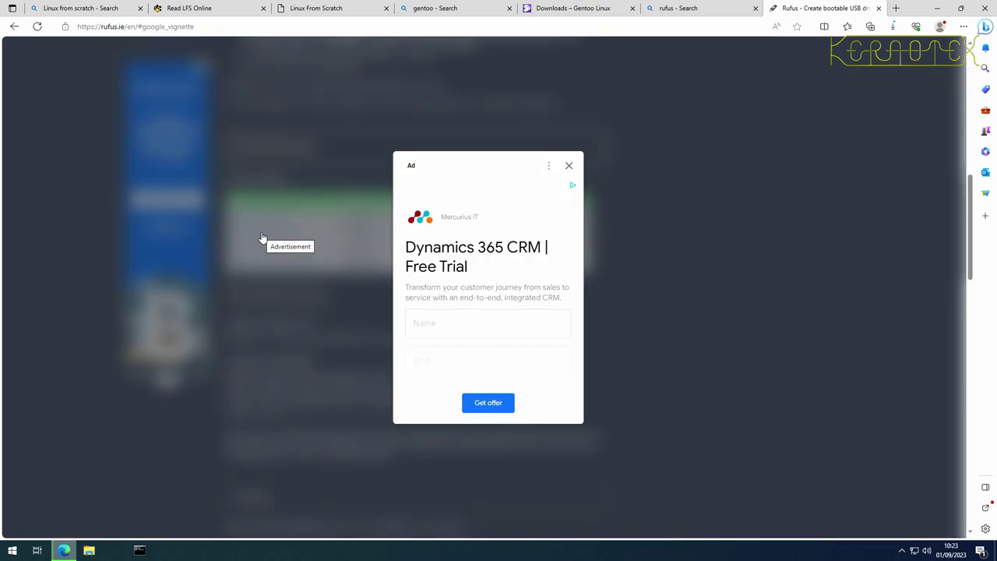
click(570, 166)
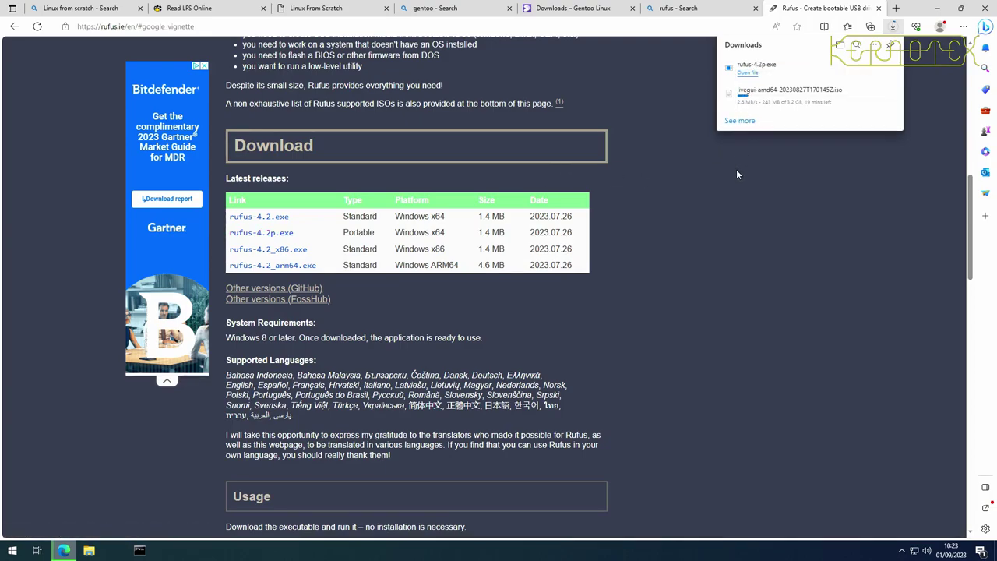
click(749, 73)
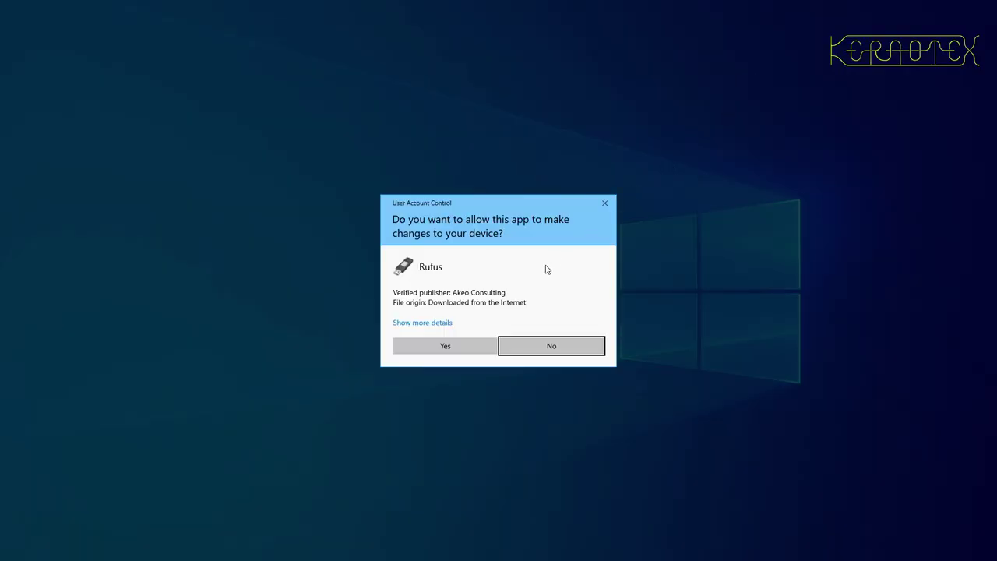
click(454, 341)
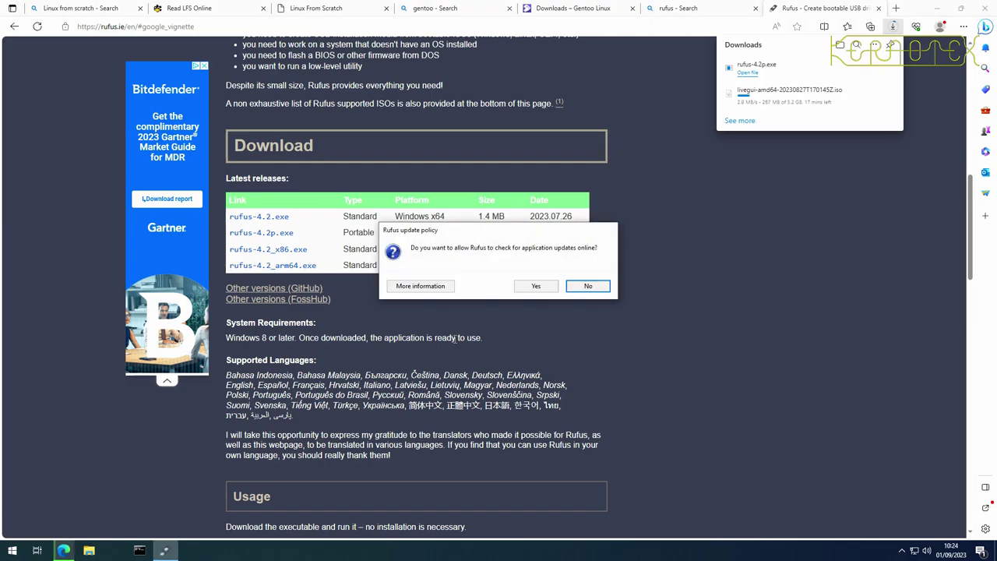
click(587, 286)
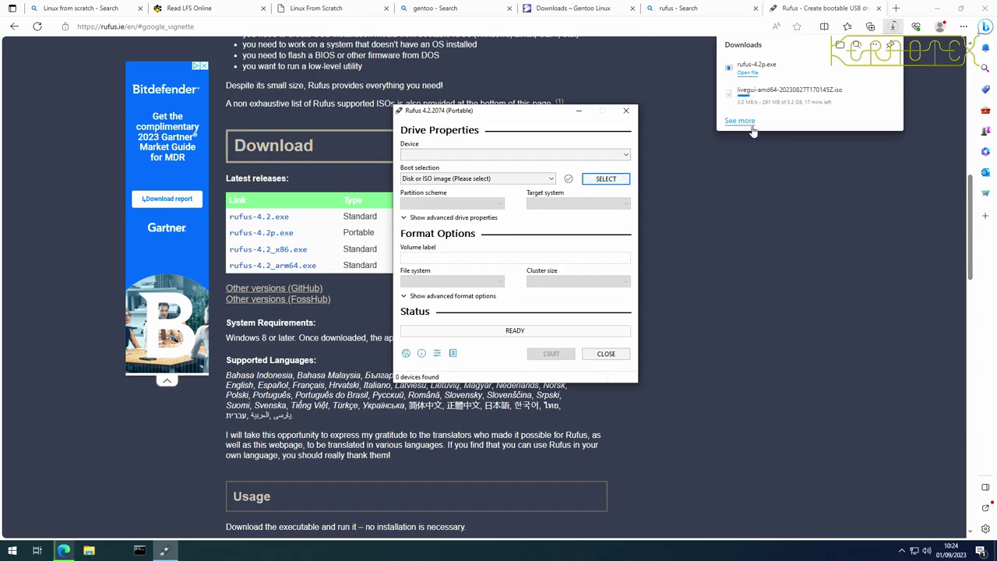
Wait for the livegui ISO download to finish, then move the Rufus window slightly left and down
mouse_move(765, 103)
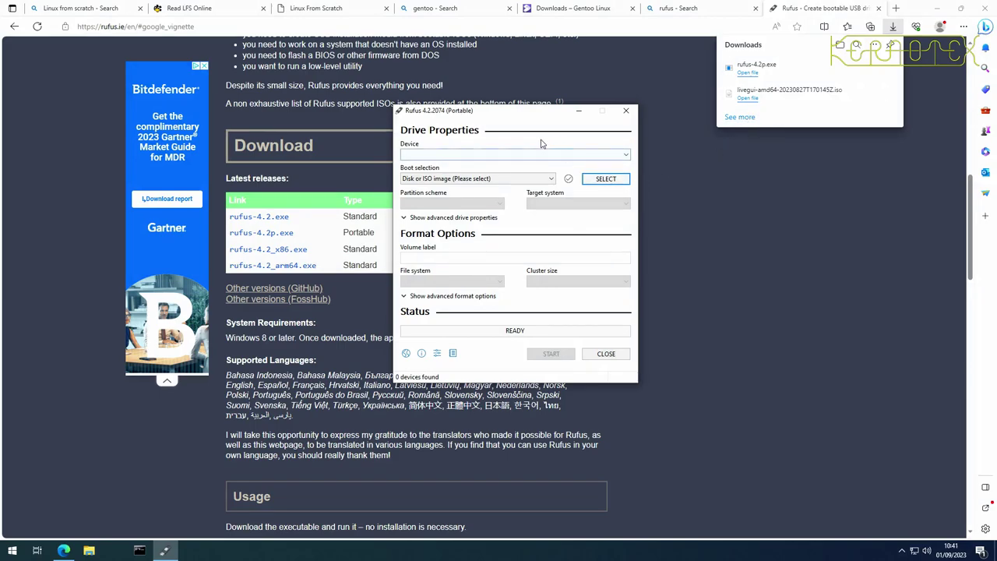
drag(524, 118, 519, 123)
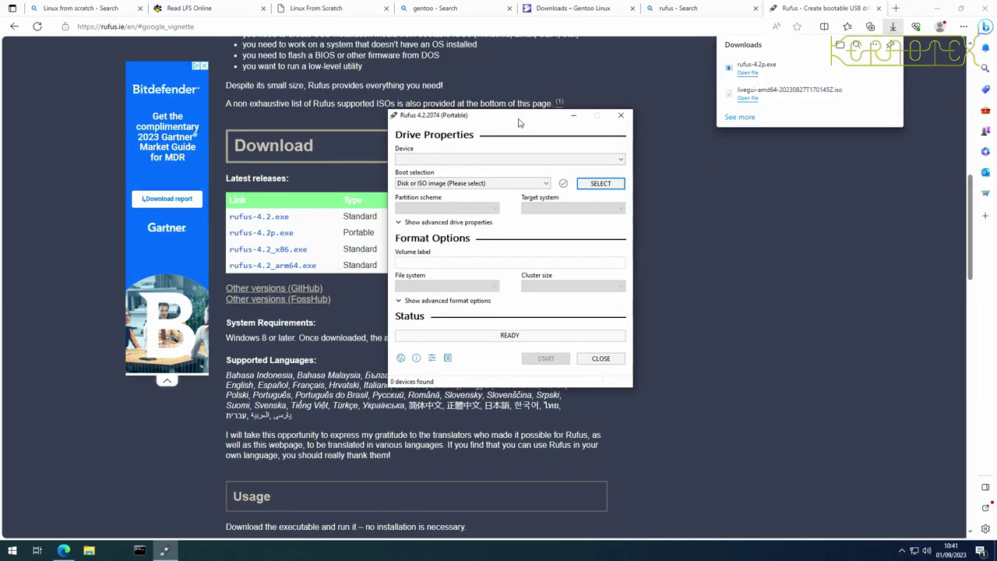
click(935, 11)
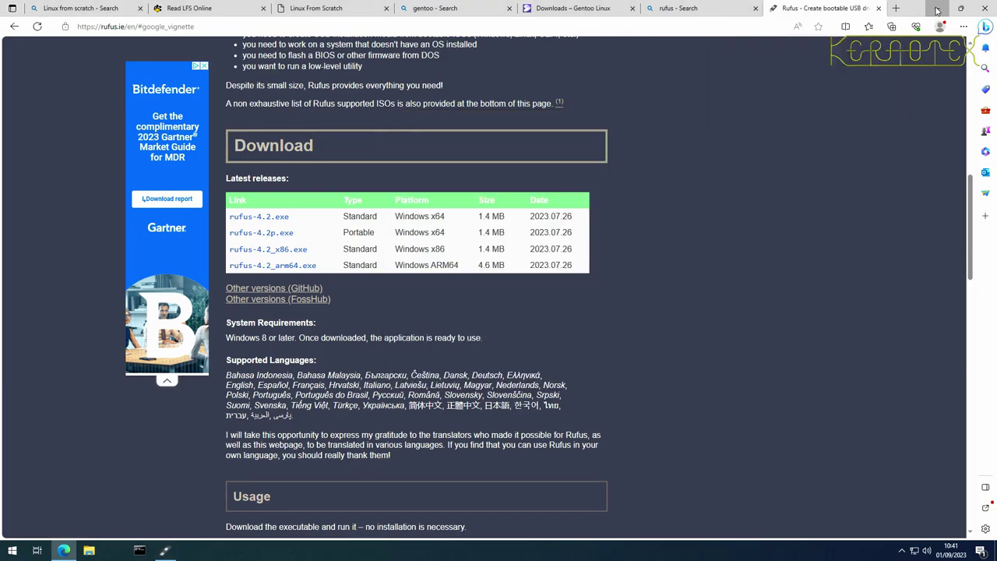
drag(533, 121, 519, 129)
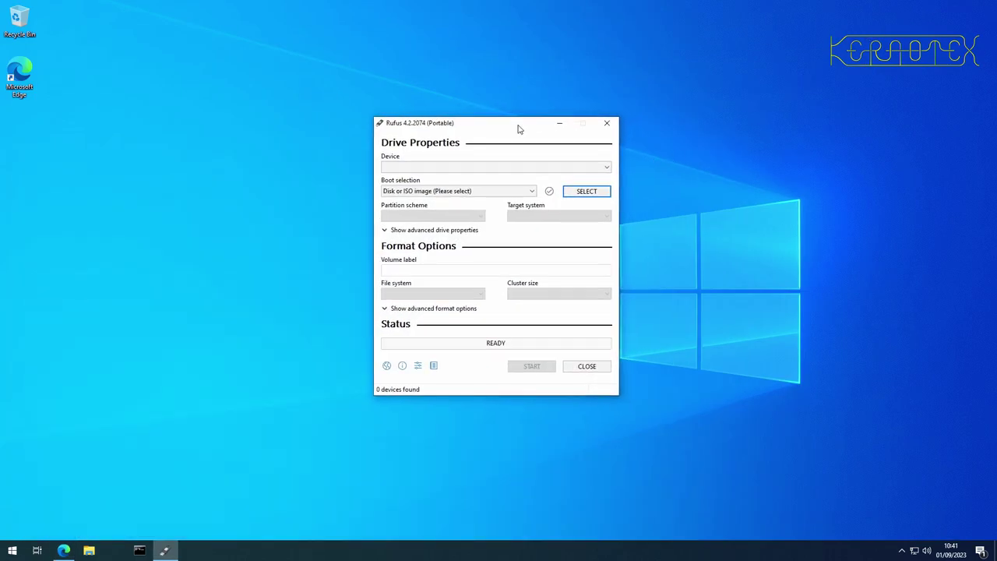
click(587, 192)
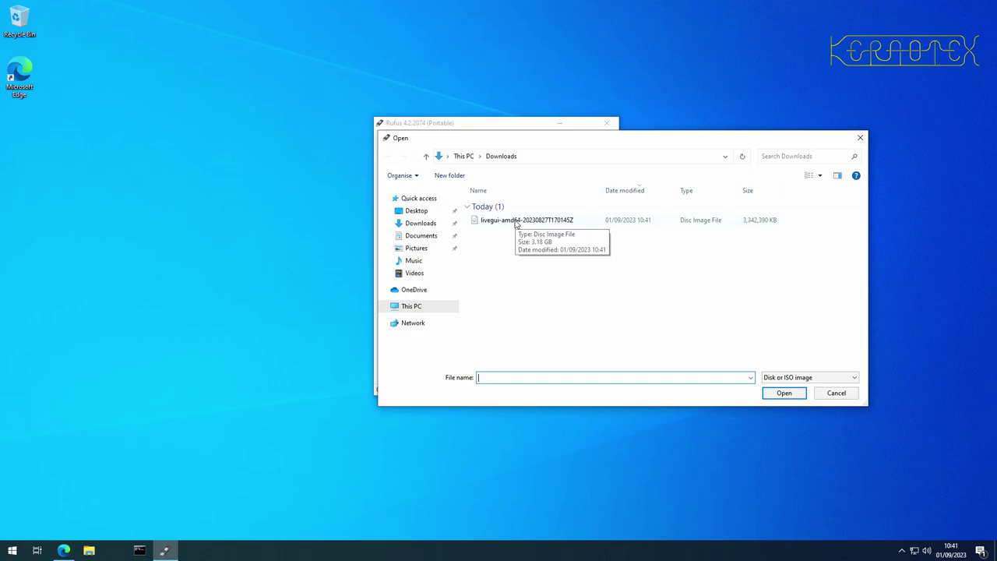
click(515, 222)
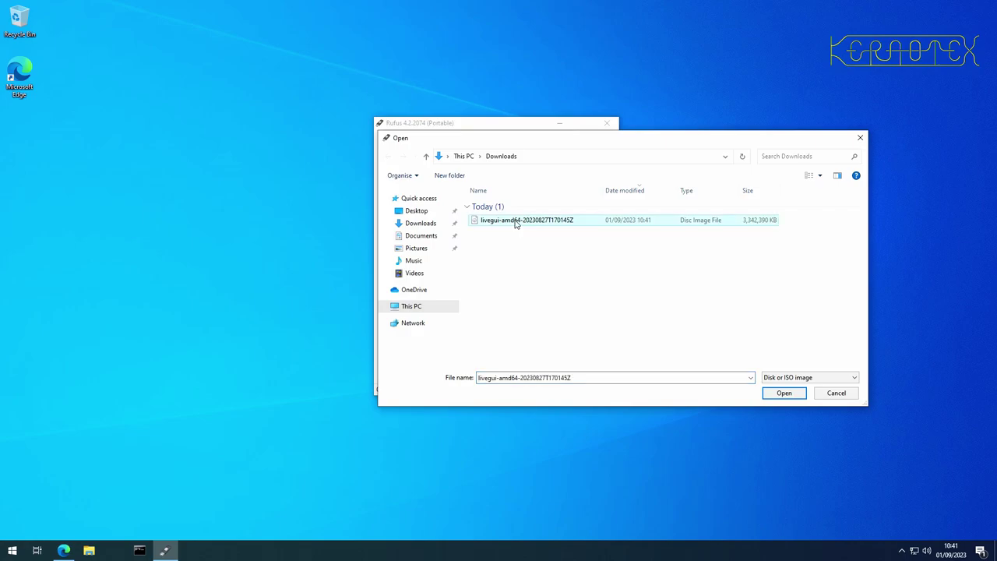
Load the livegui ISO and confirm NO_LABEL (E:) [16 GB] is the selected device
click(784, 393)
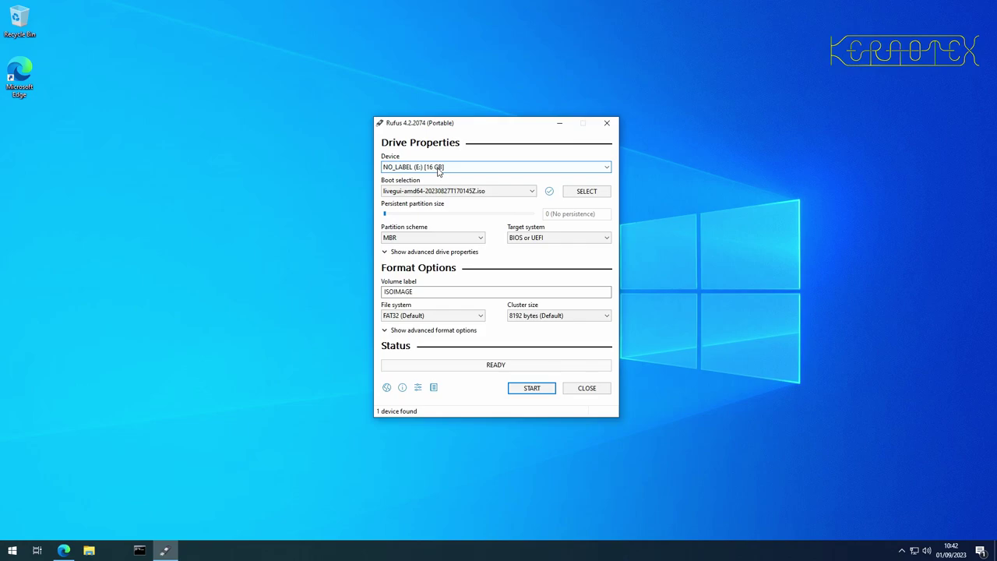
click(438, 169)
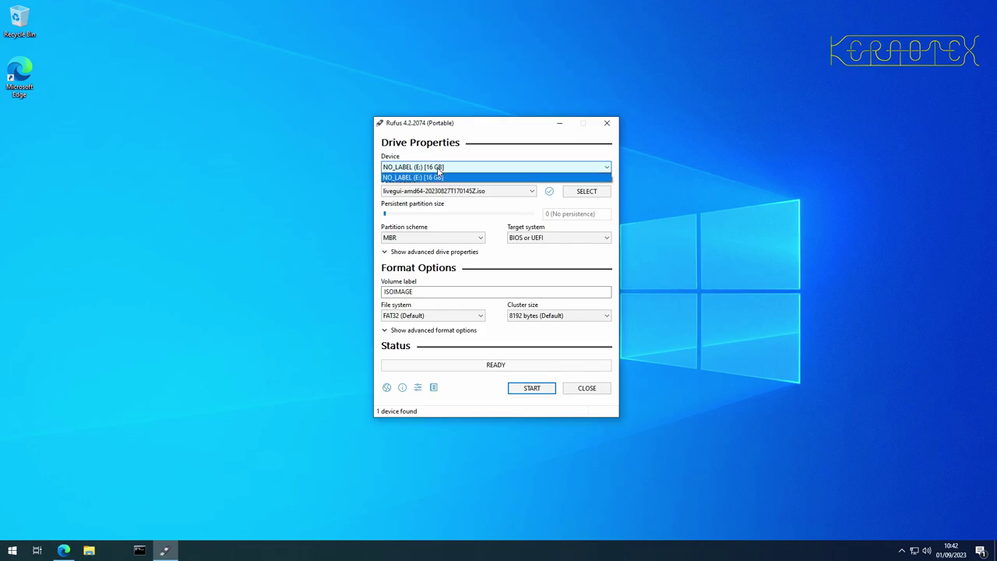
click(438, 170)
click(438, 169)
click(439, 170)
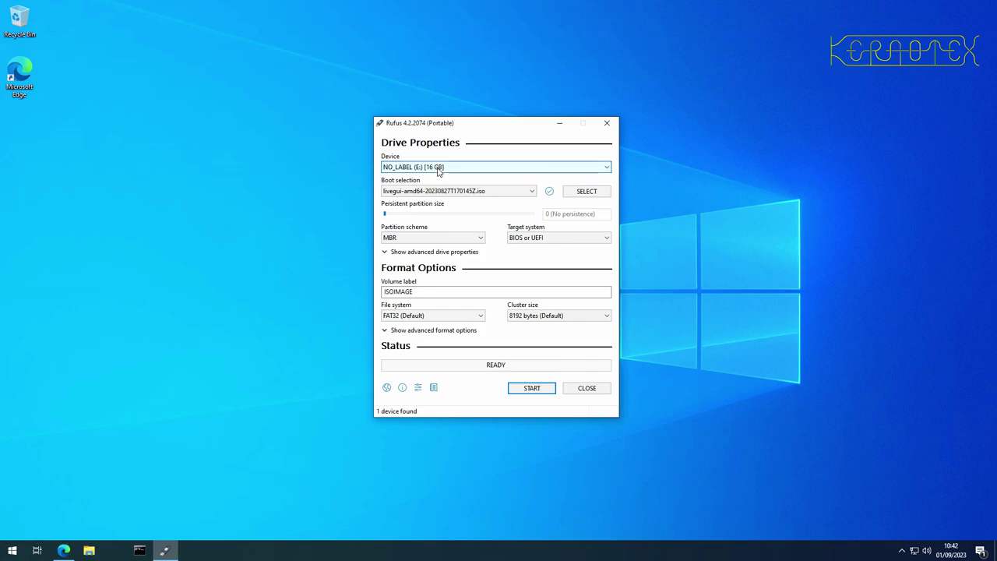
Write the image in DD Image mode, accept erasing the drive, and review the operation log
click(524, 390)
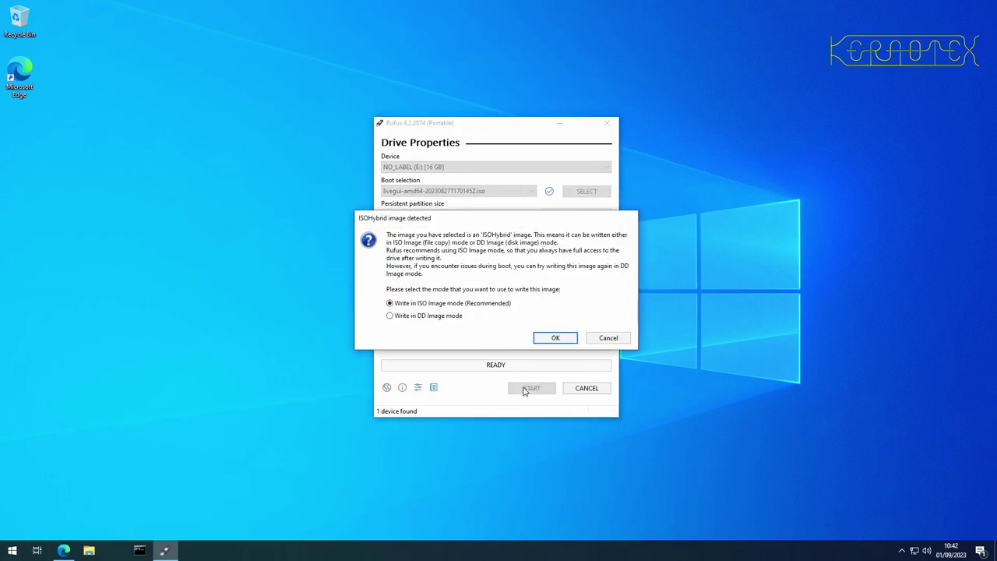
click(389, 316)
click(555, 338)
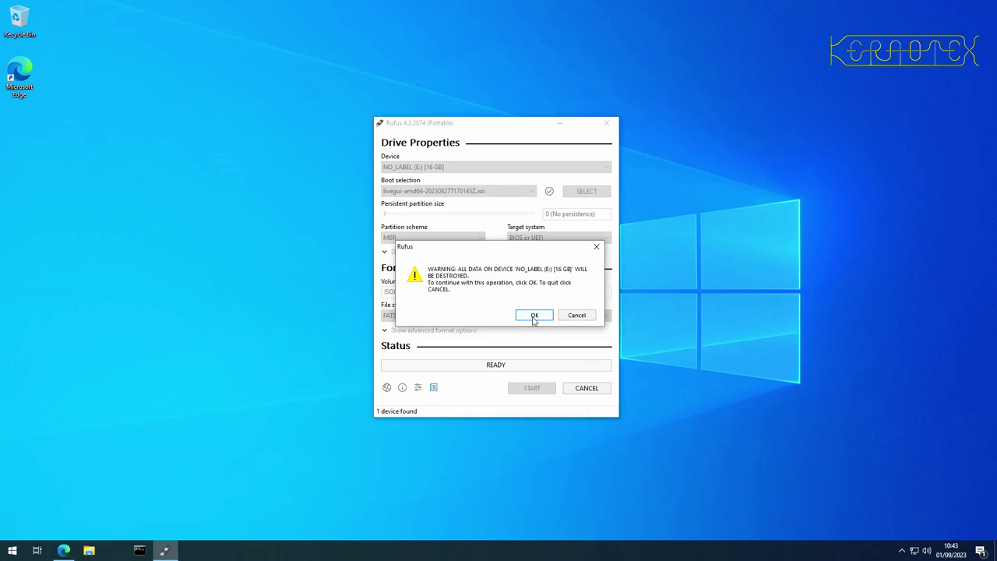
click(535, 319)
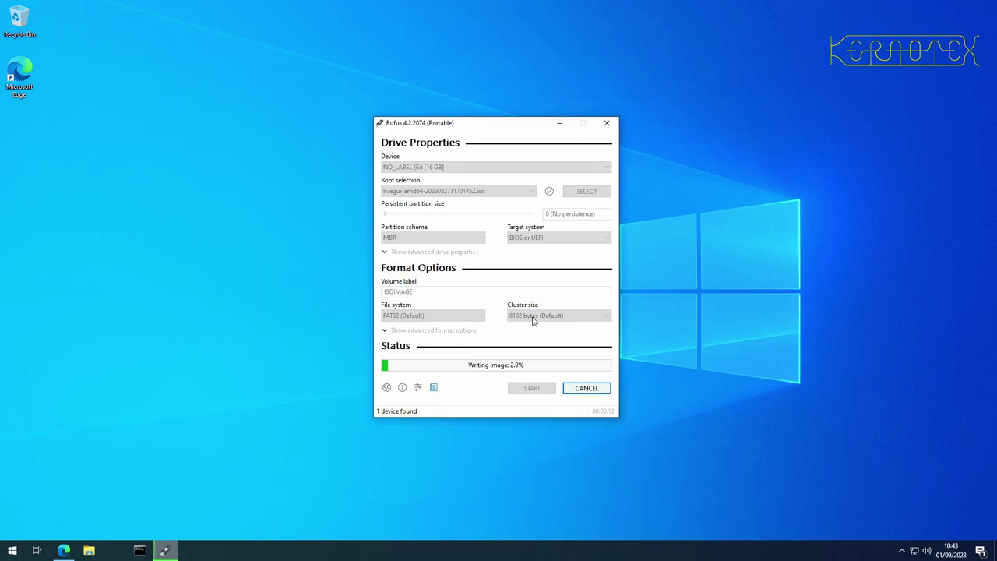
click(432, 388)
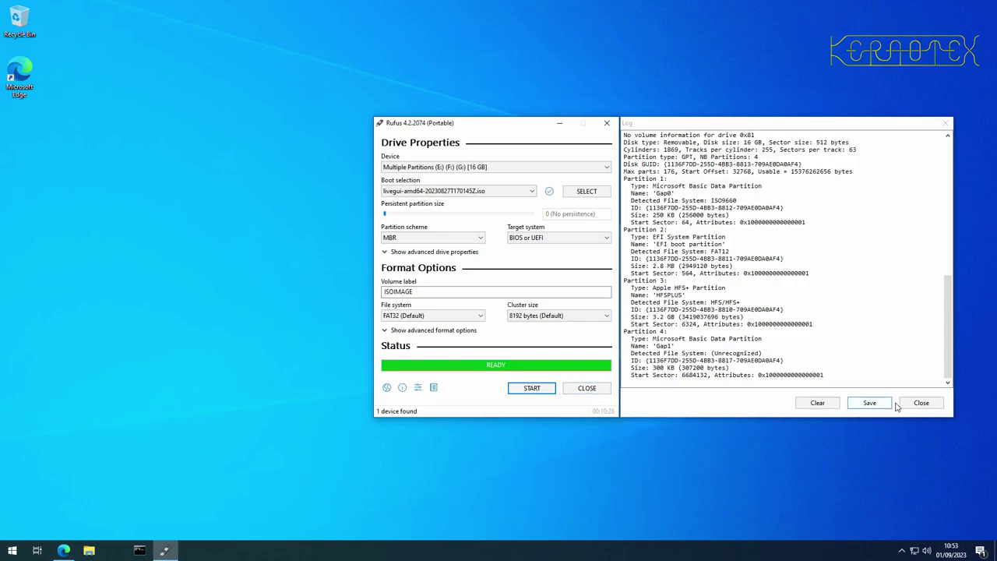
click(921, 402)
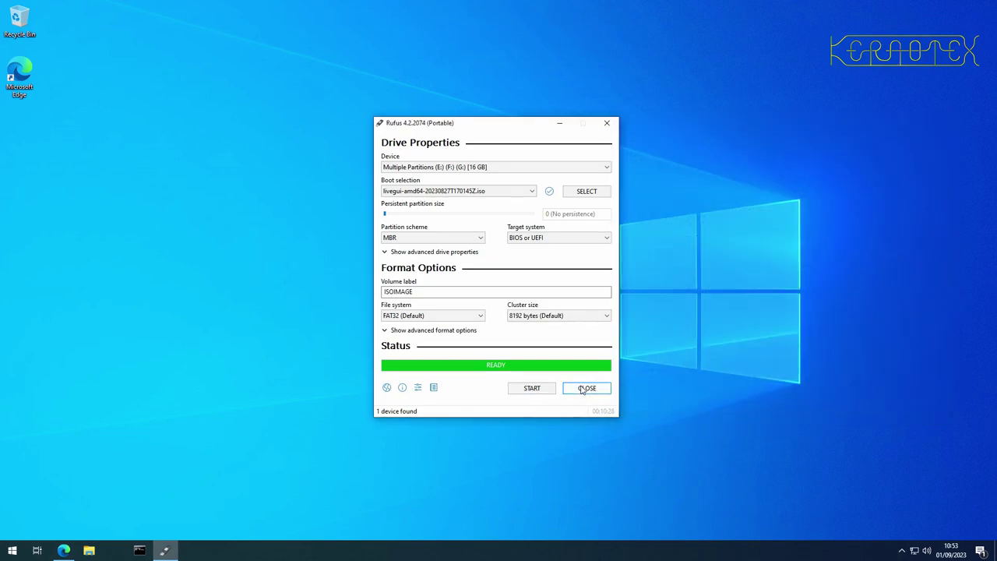
Close Rufus, check Disk 1's 3.18 GB partition and 11.13 GB unallocated space in Disk Management
click(588, 388)
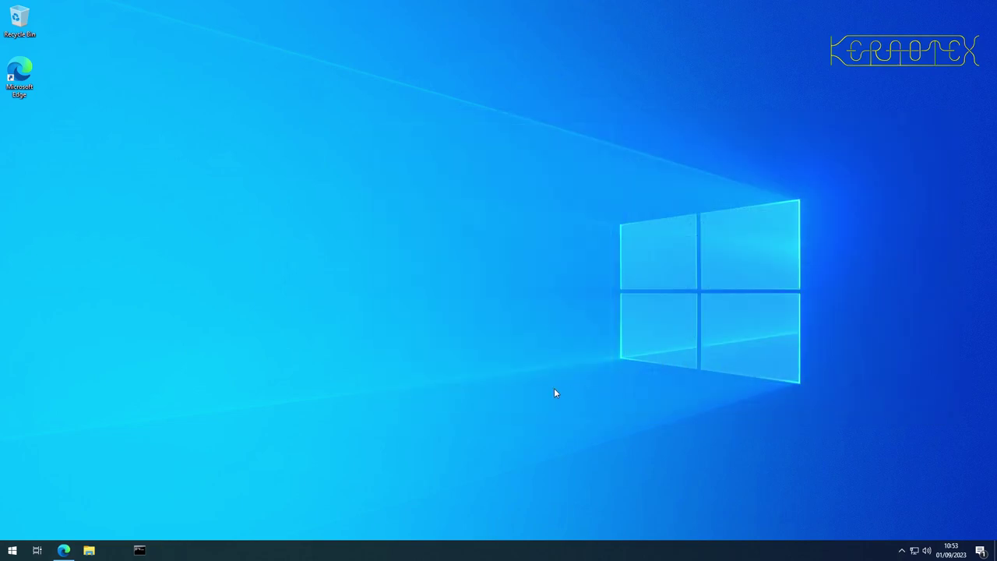
right_click(7, 555)
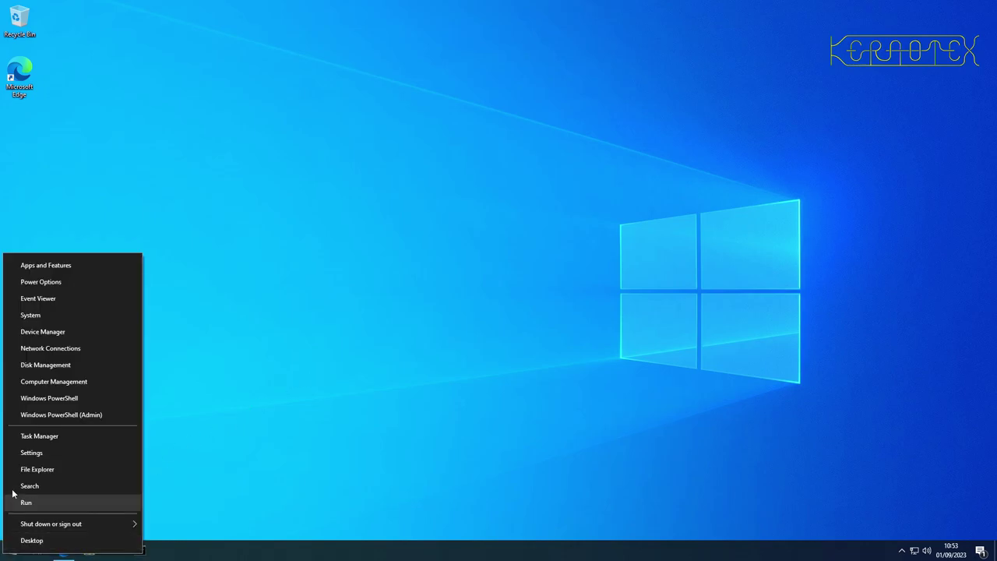
click(49, 365)
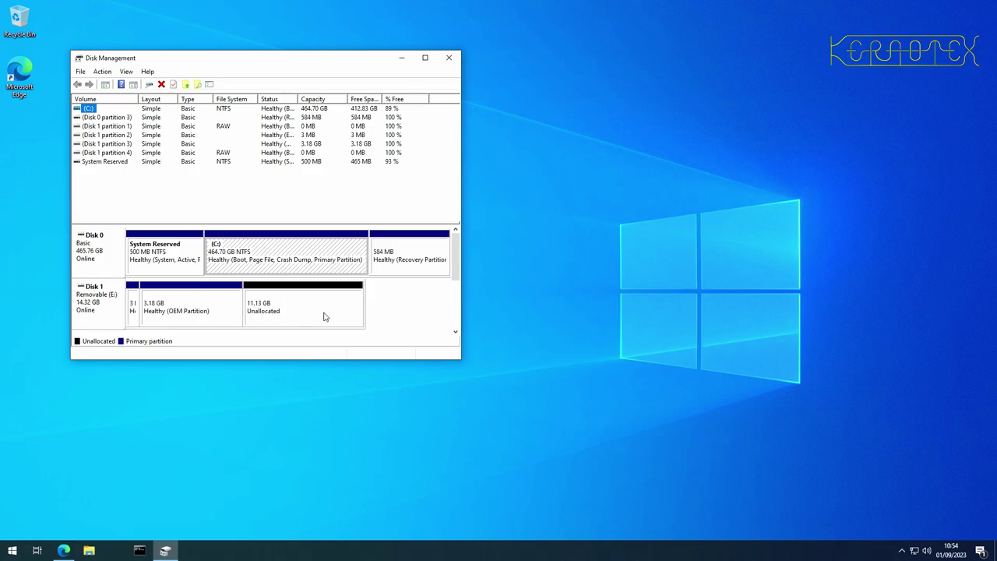
click(449, 59)
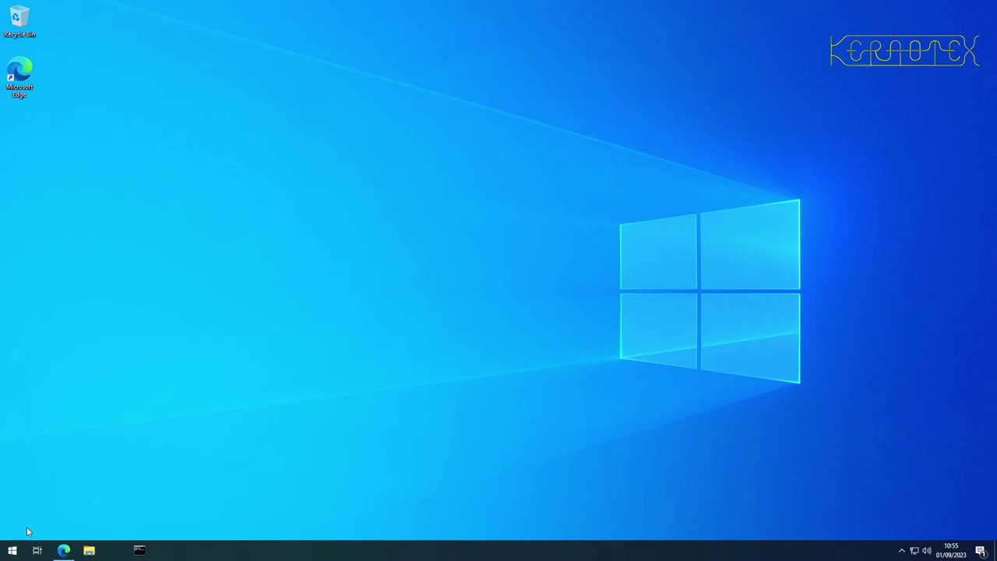
Restart Windows from the Start menu's Power options to boot into the USB's GRUB menu
click(12, 550)
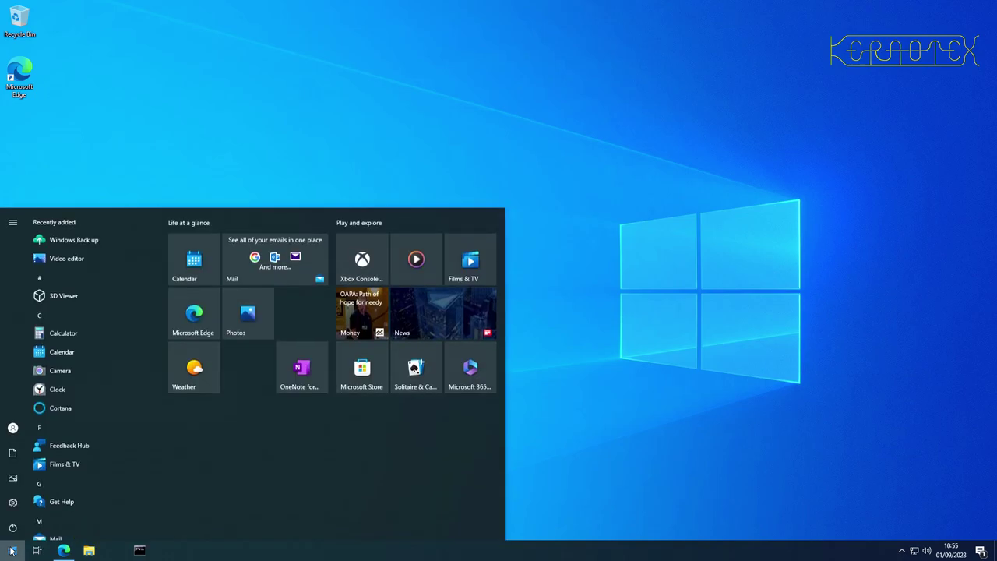
mouse_move(13, 529)
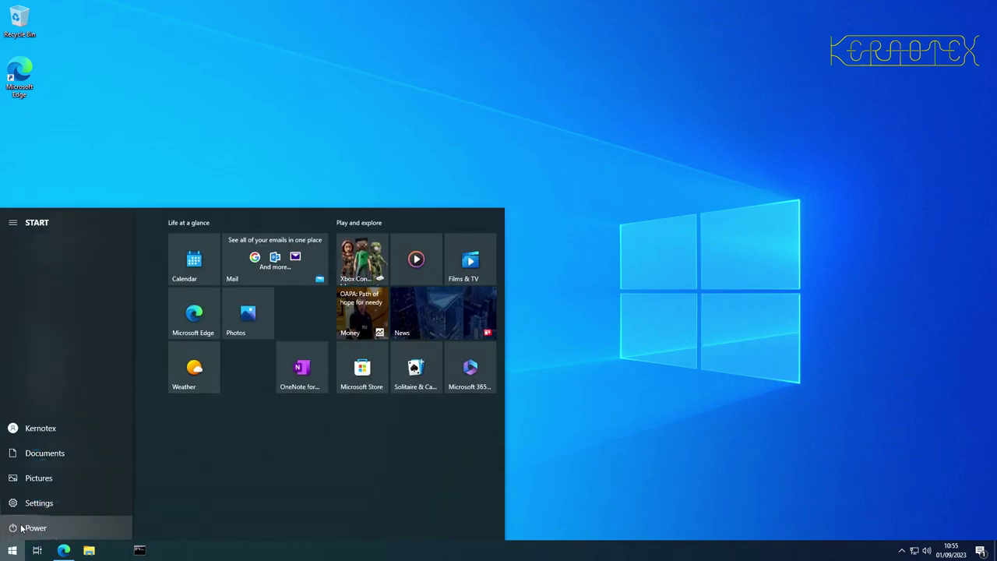
click(13, 529)
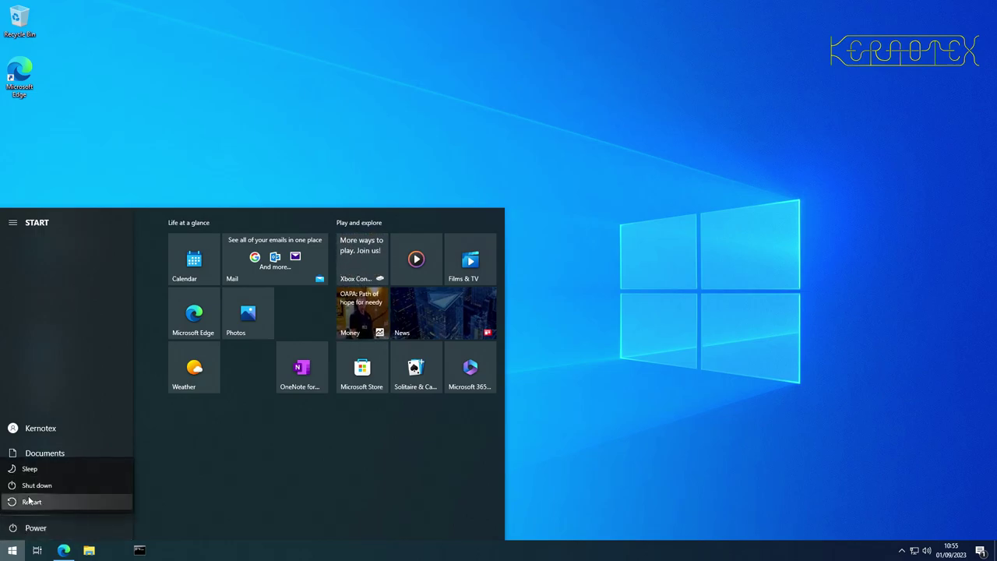
click(29, 501)
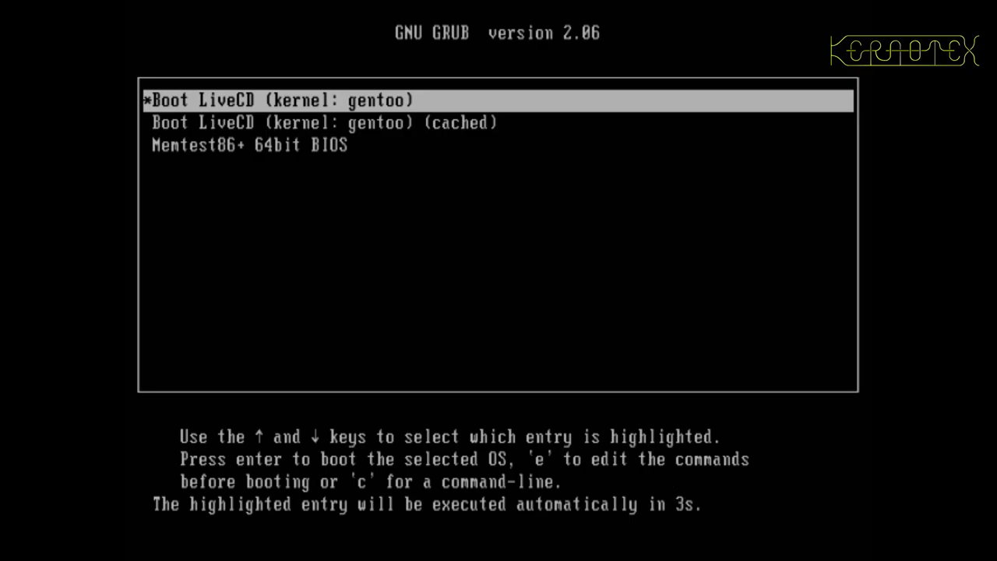
Stop the GRUB countdown and highlight the 'Memtest86+ 64bit BIOS' entry
key(Down)
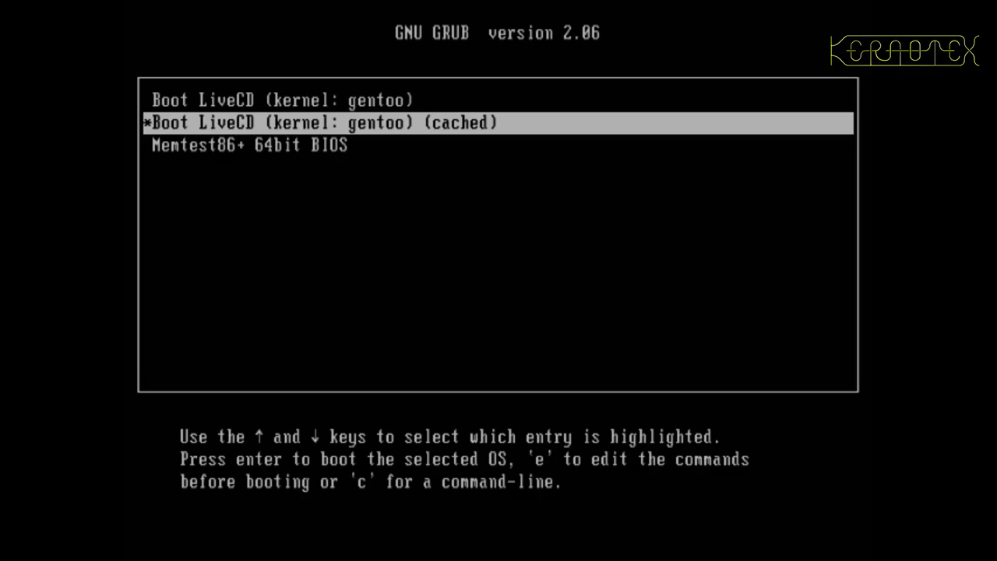
key(Up)
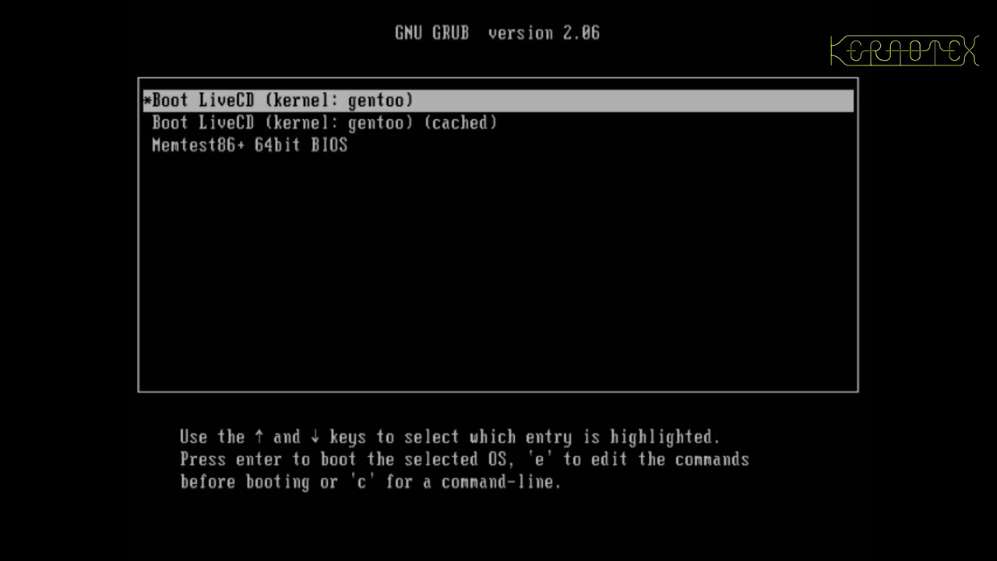
key(Down)
key(Down)
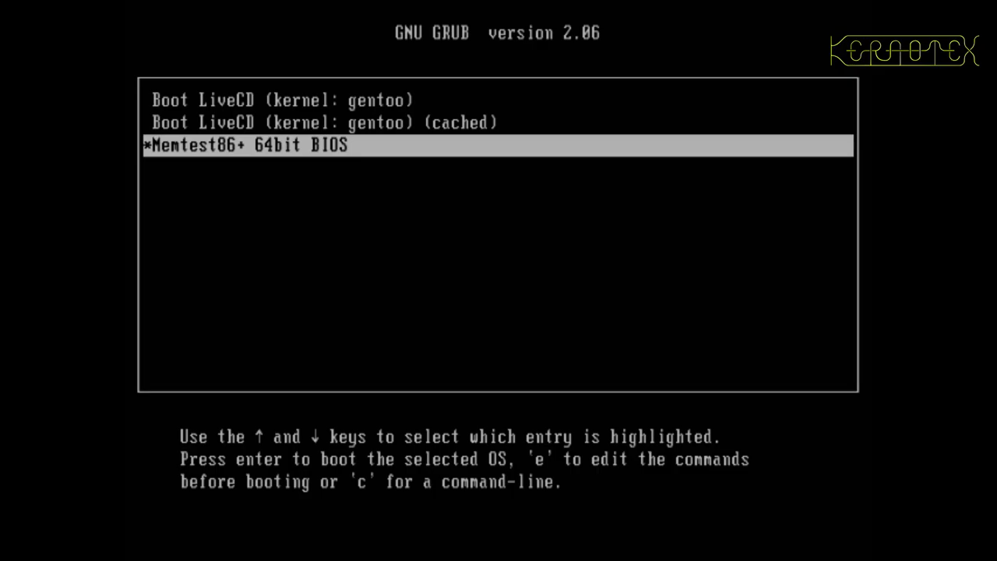
Boot Memtest86+ and start the memory test of the 15.7GB RAM
key(Return)
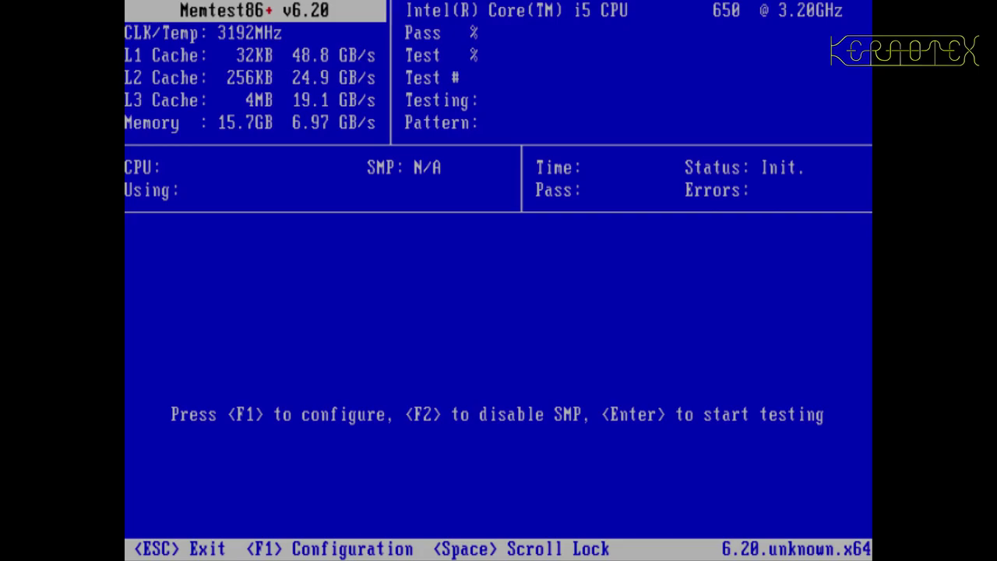
key(Return)
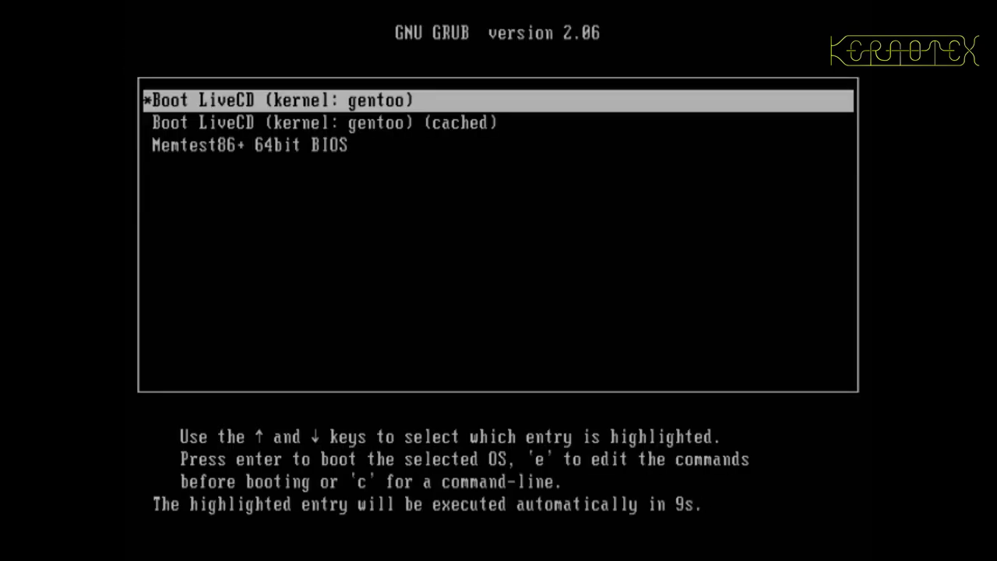
Halt the GRUB timer and keep 'Boot LiveCD (kernel: gentoo)' selected
key(Down)
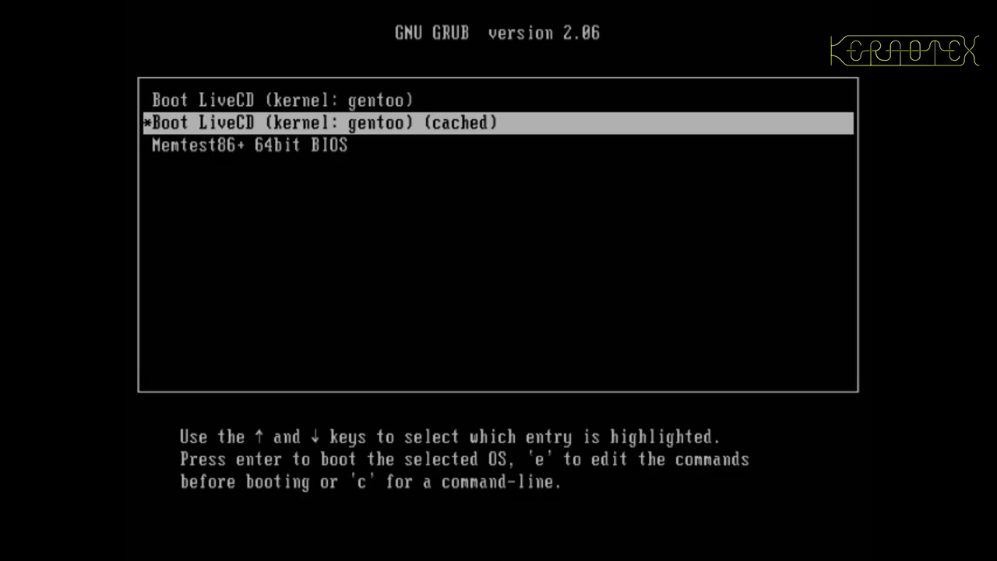
key(Up)
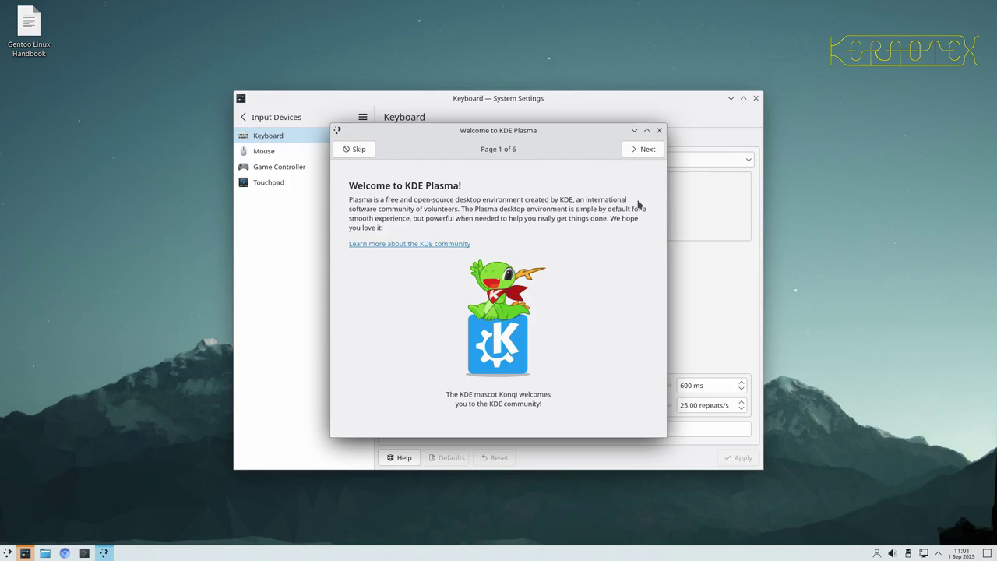
Dismiss the Welcome tour and choose the Generic 105-key PC keyboard model
click(659, 130)
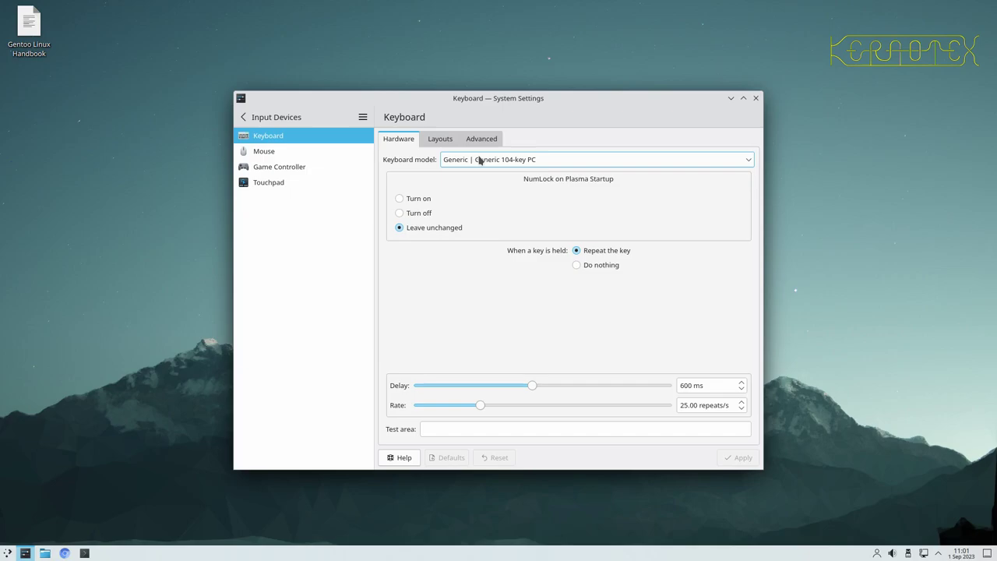
click(480, 159)
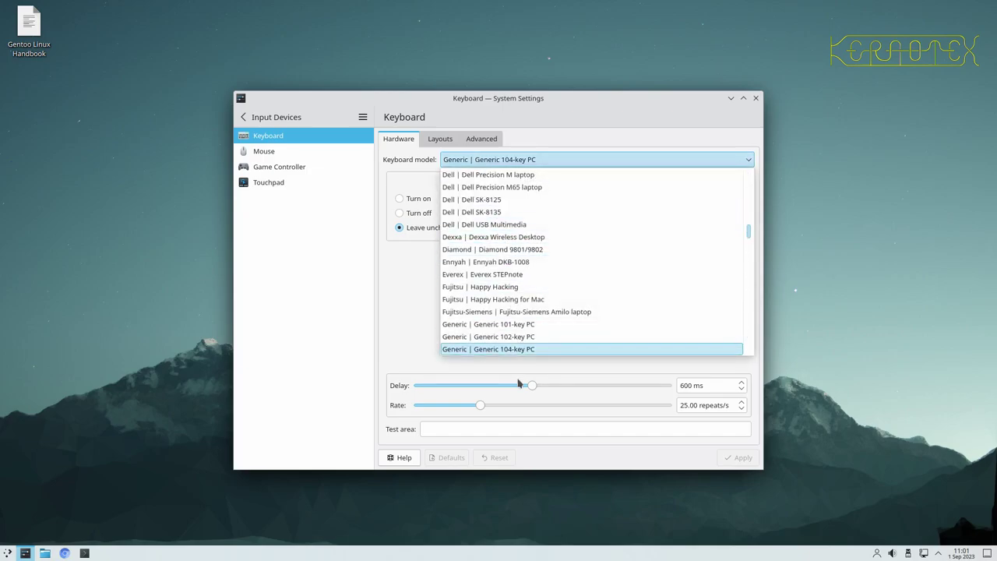
scroll(529, 304, down, 1)
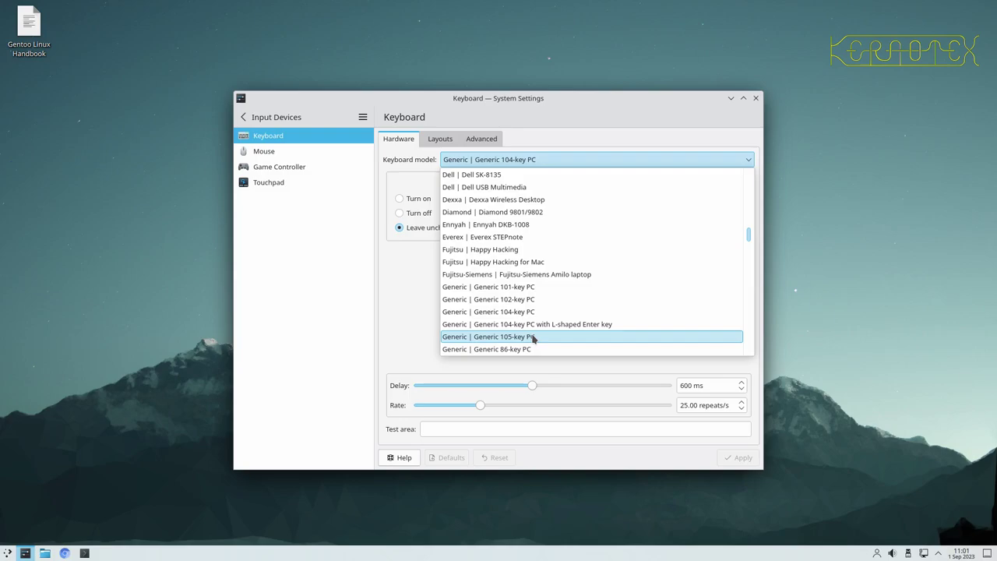
click(533, 336)
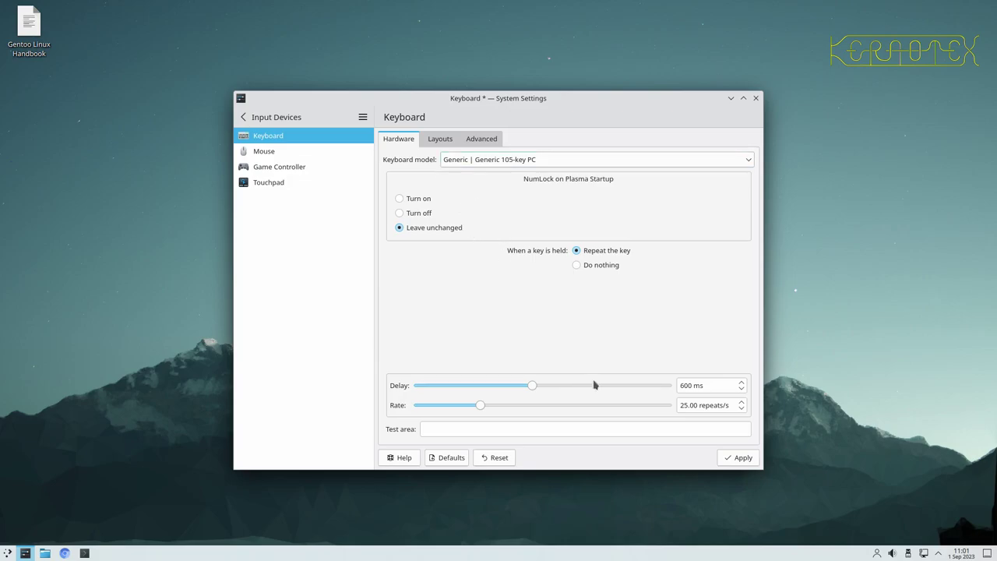
click(440, 142)
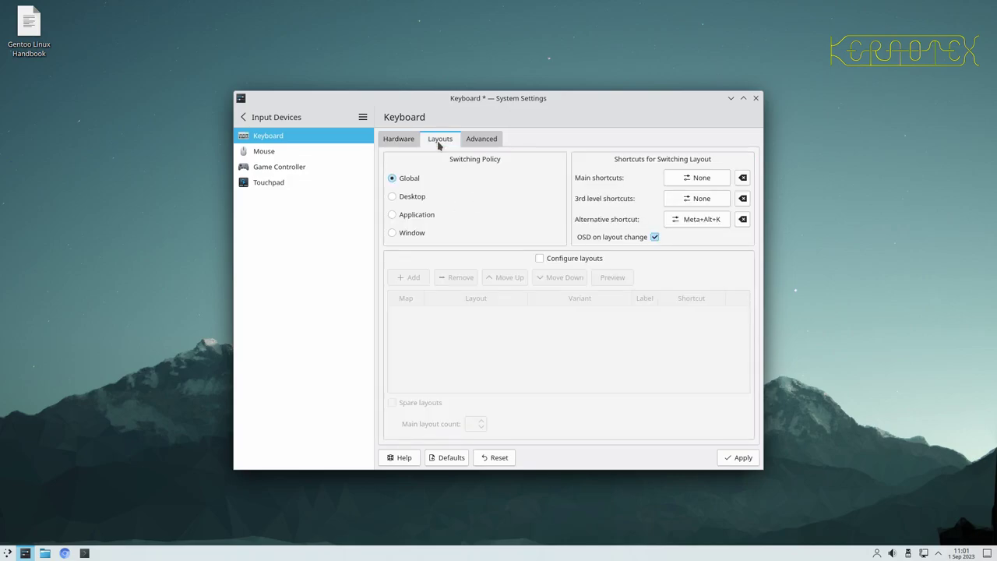
Replace the English (US) layout with English (UK, extended, Windows) in custom layouts
click(540, 259)
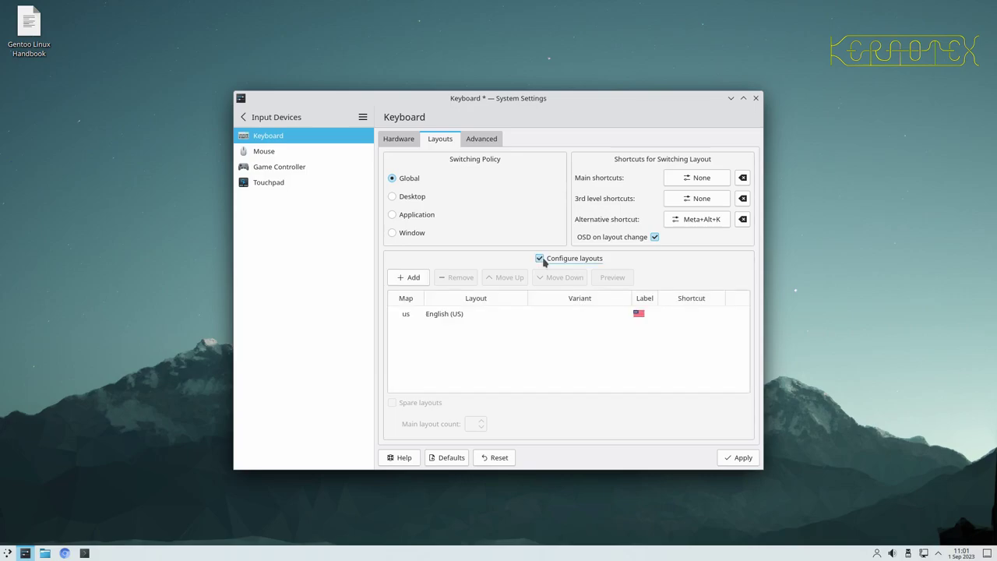
click(446, 316)
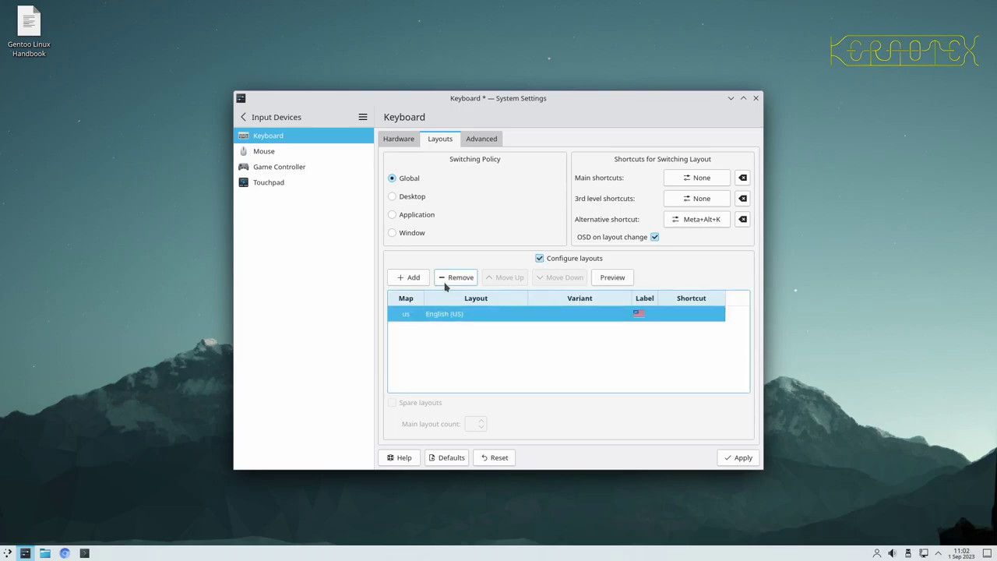
click(449, 280)
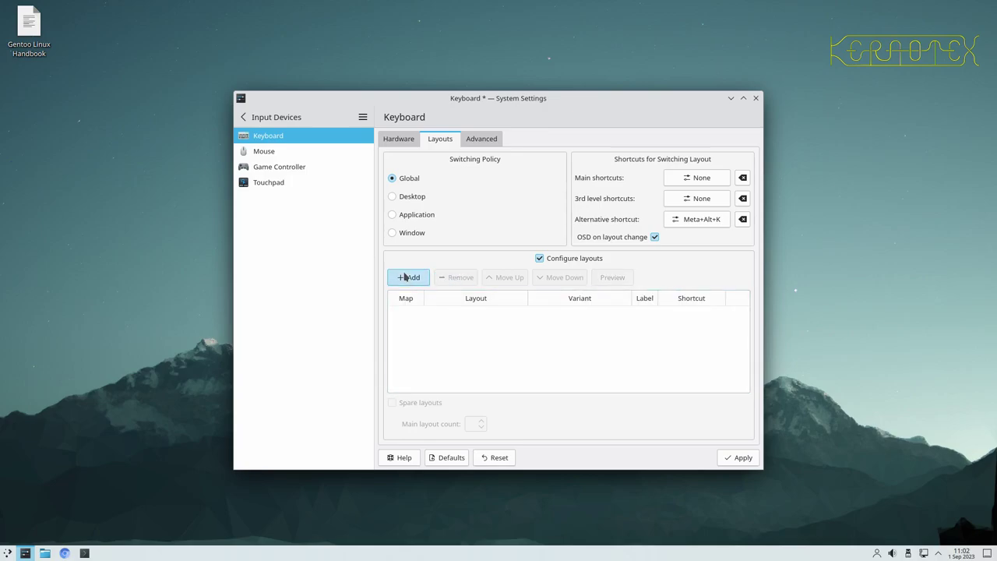
click(408, 277)
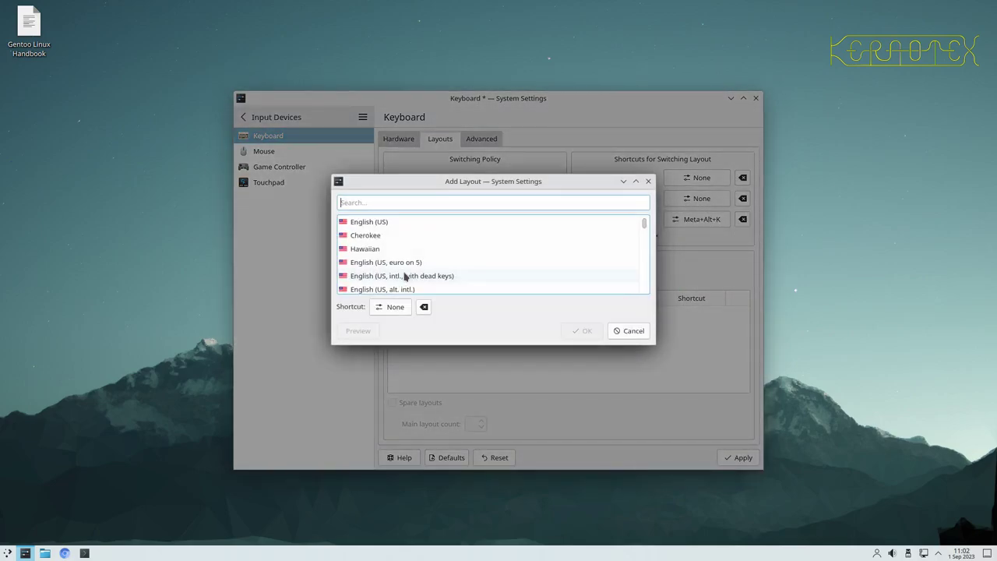
text((UK)
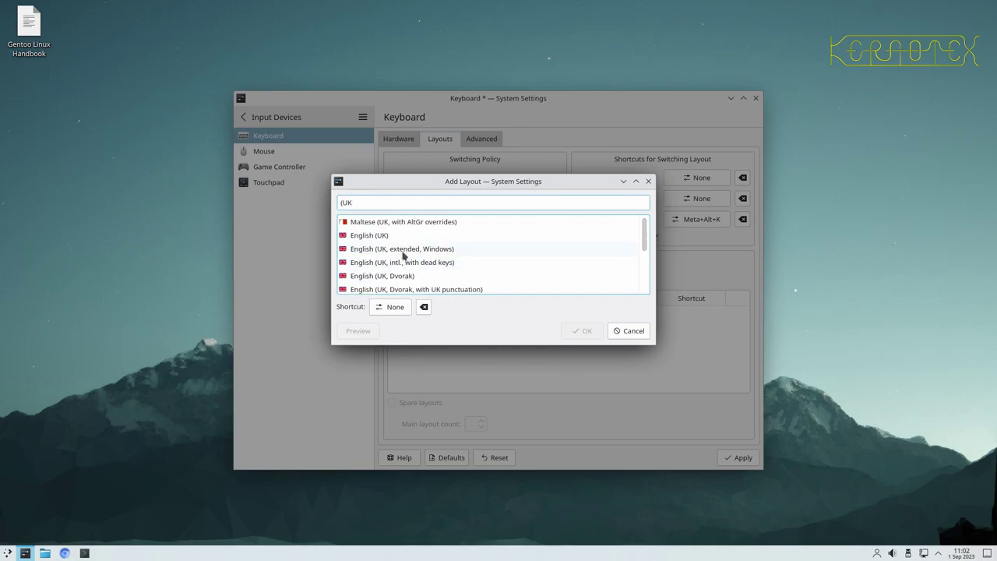
click(404, 250)
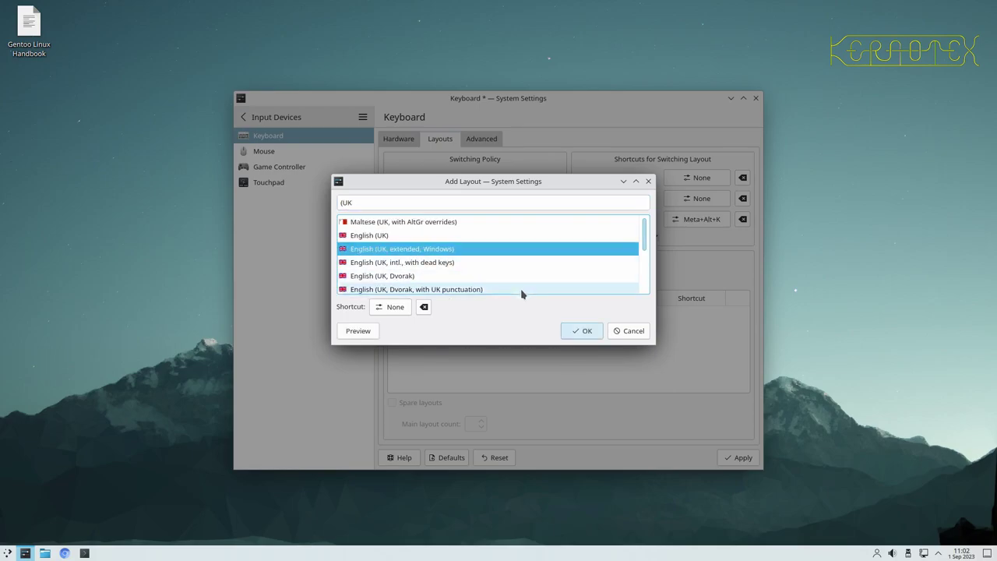
click(586, 332)
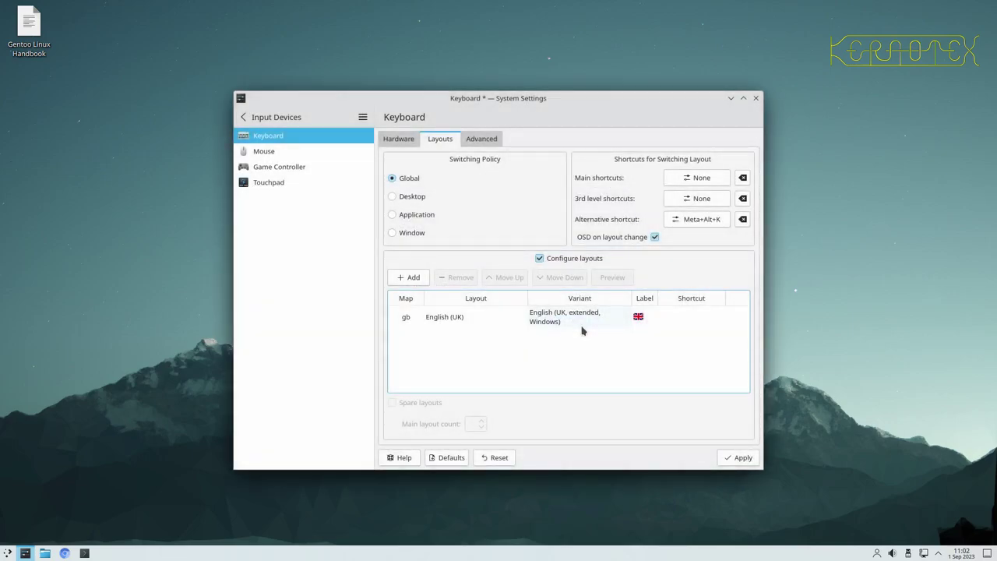
Preview the UK layout, apply the keyboard settings, and close System Settings
click(548, 318)
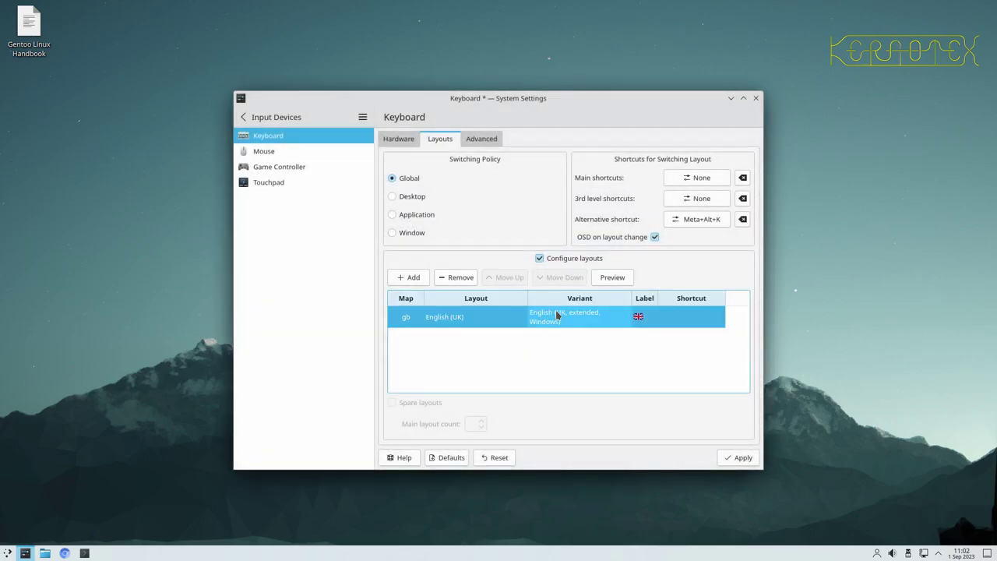
click(612, 277)
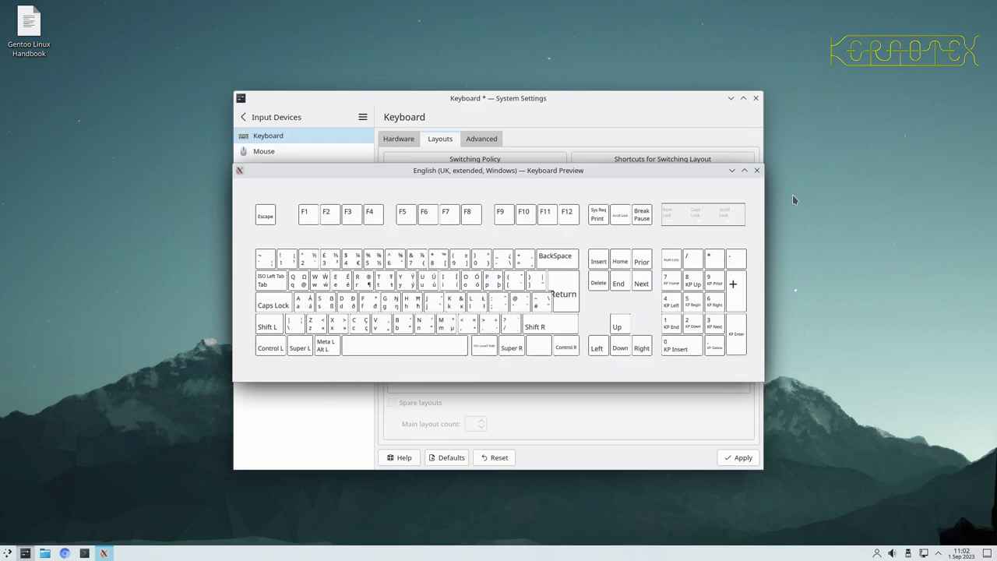
click(757, 171)
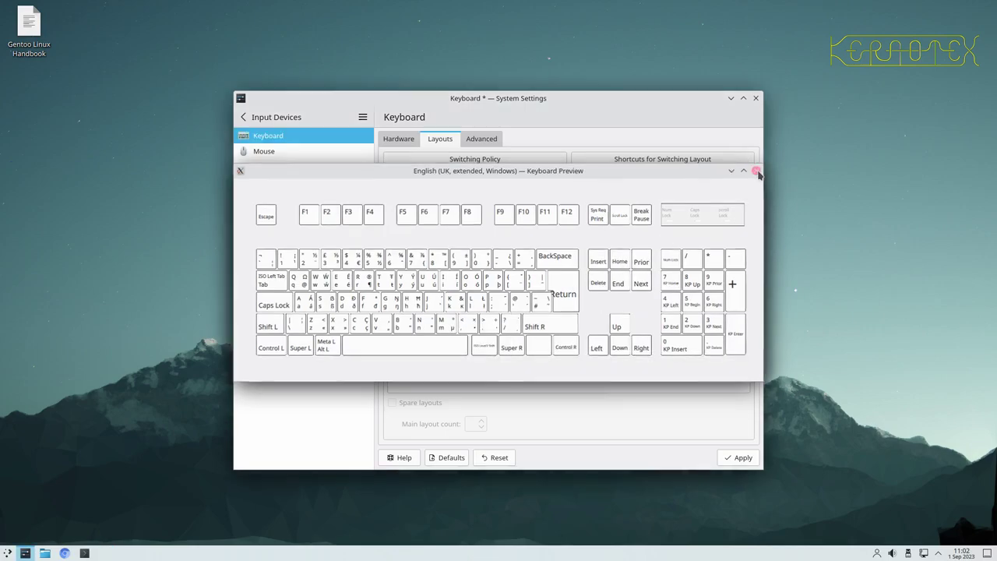
click(743, 462)
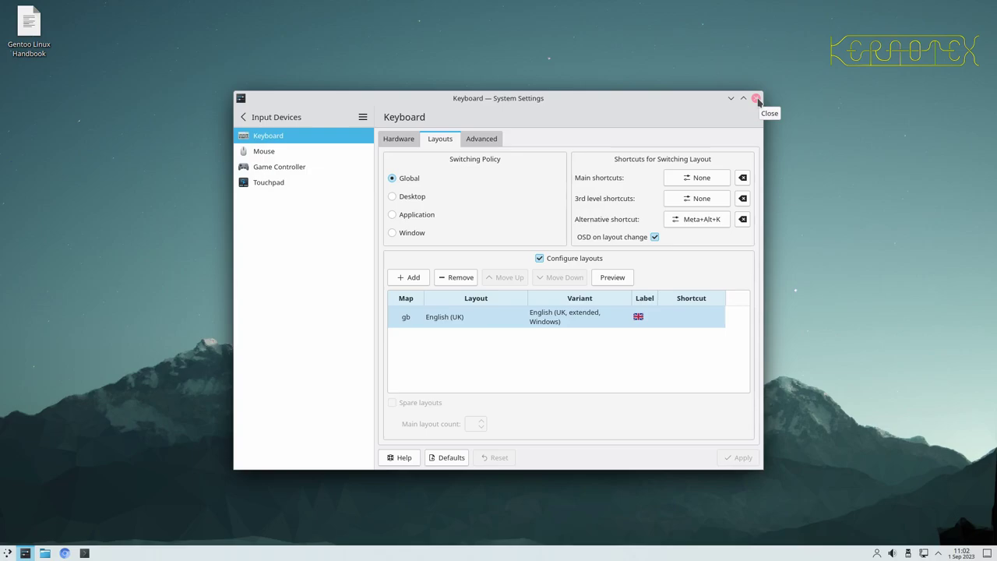
click(756, 99)
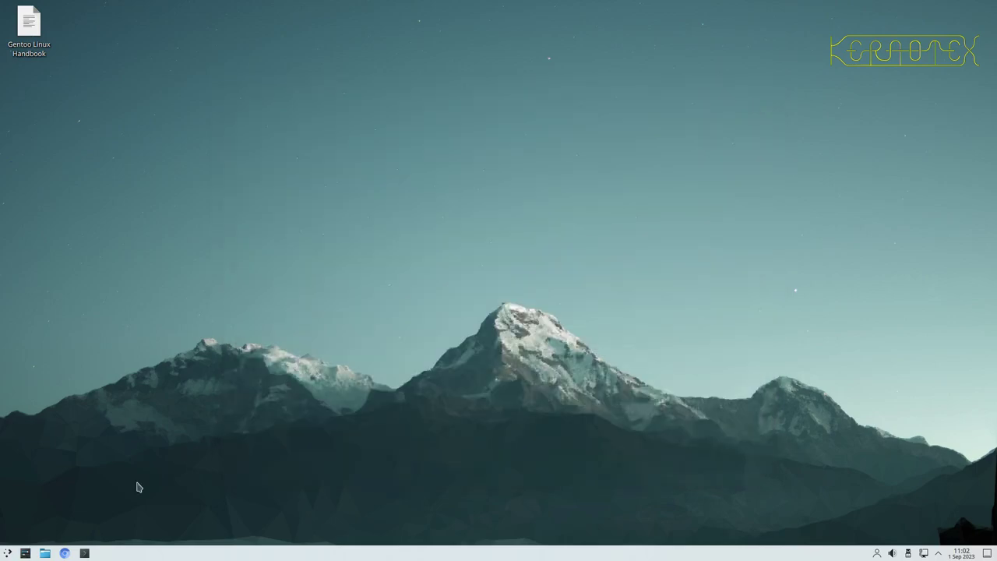
Launch Chromium, cancel the KDE Wallet password prompt, then open Konsole
click(65, 554)
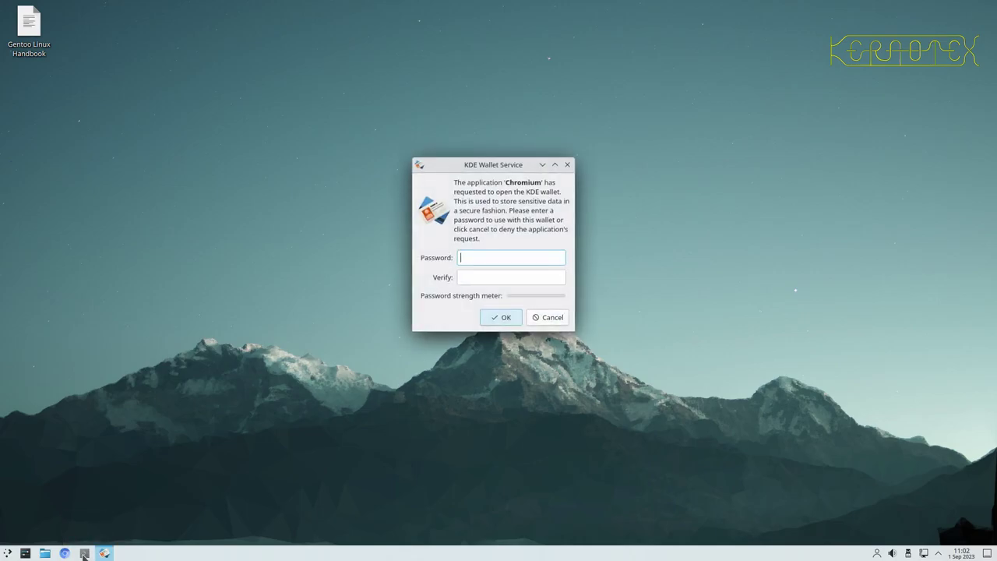
click(553, 318)
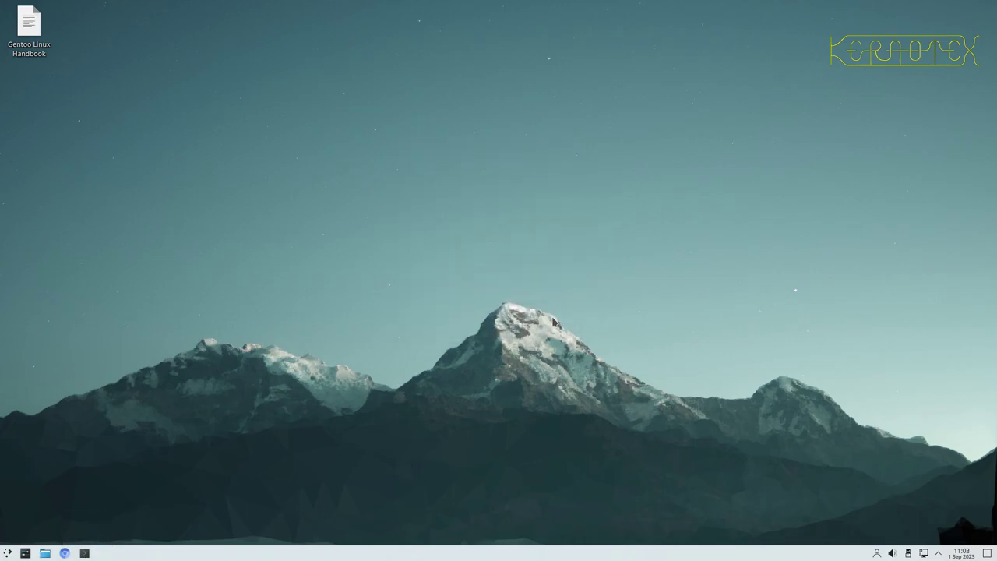
click(85, 553)
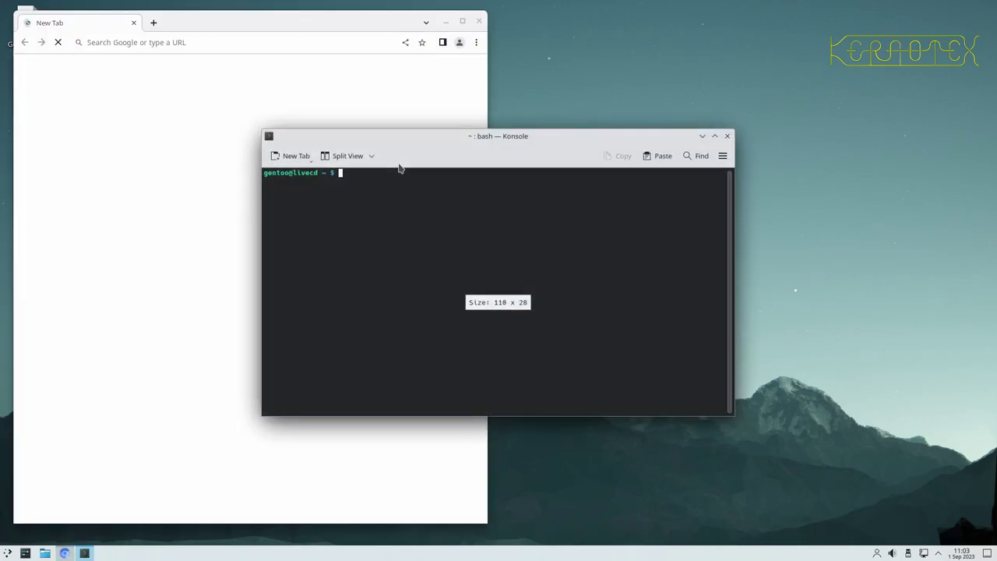
Tile Chromium on the left half and Konsole on the right half of the screen
drag(467, 137, 712, 21)
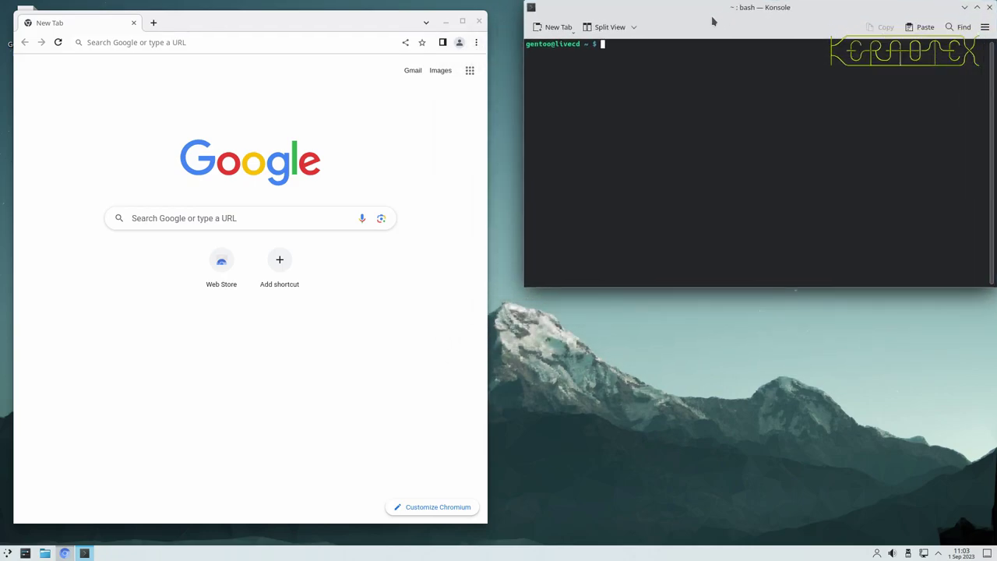
click(270, 15)
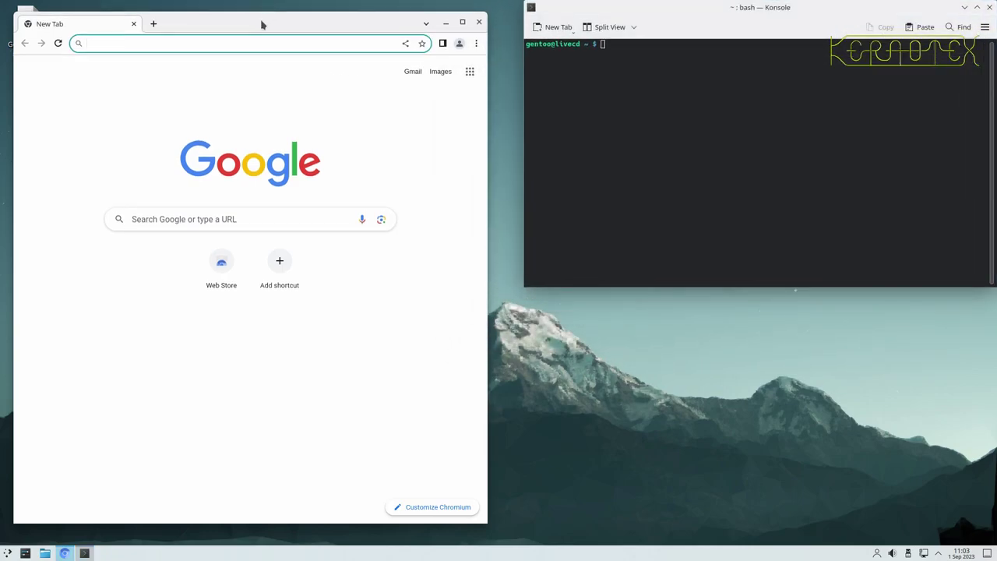
drag(262, 25, 252, 14)
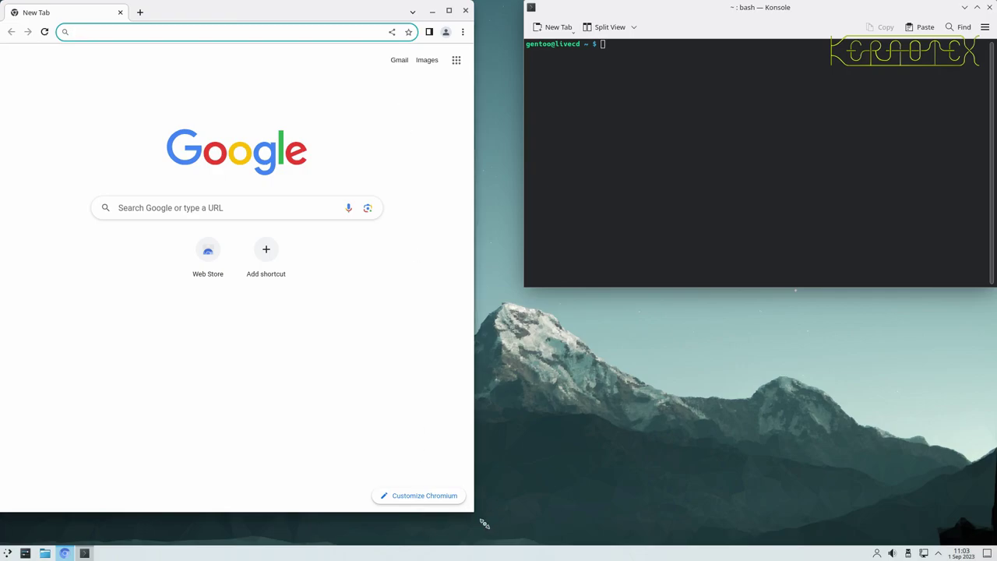
drag(484, 524, 496, 549)
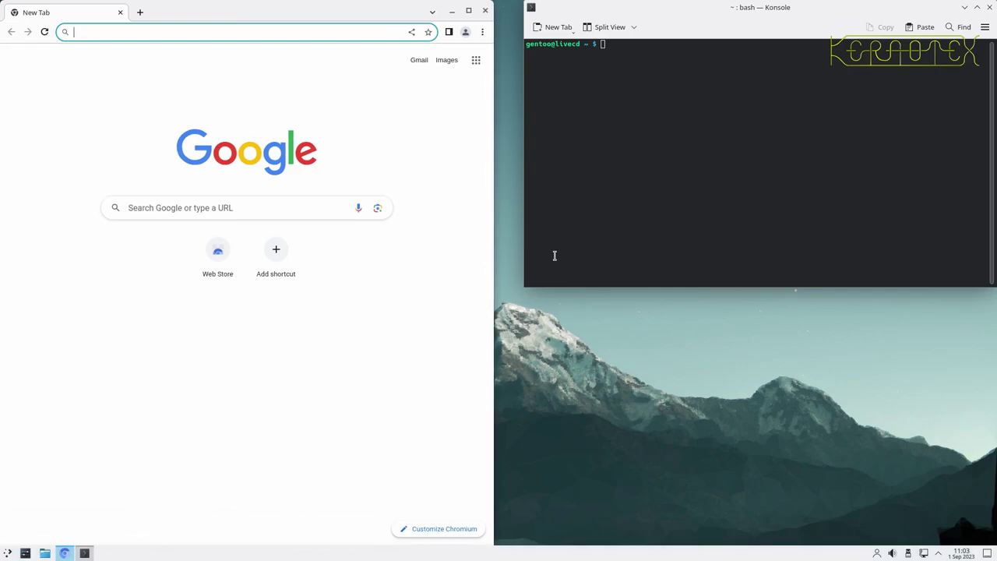
drag(521, 287, 494, 547)
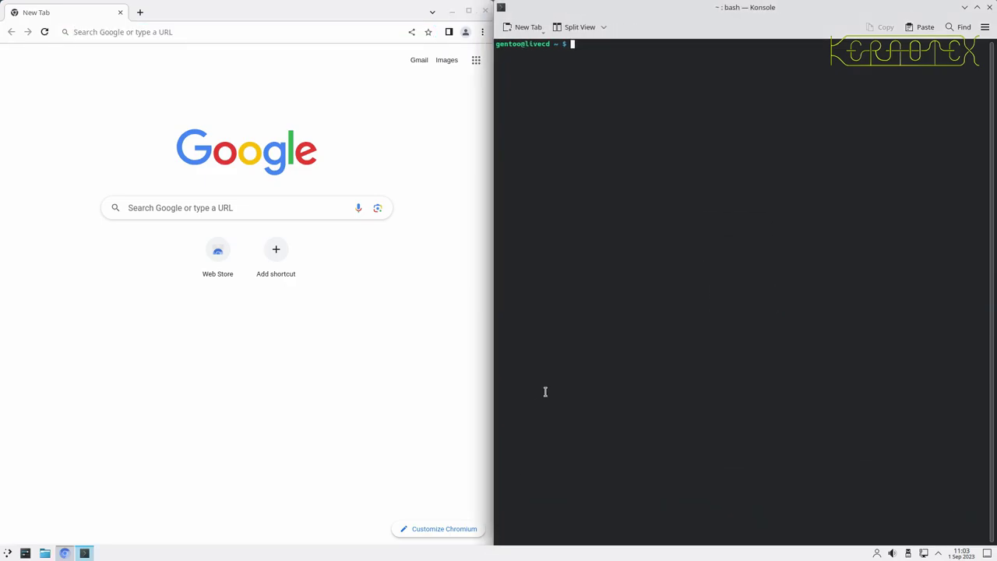
Enlarge the Konsole text with Ctrl++ and fine-tune the font size
key(ctrl+plus)
key(ctrl+plus)
key(ctrl+plus)
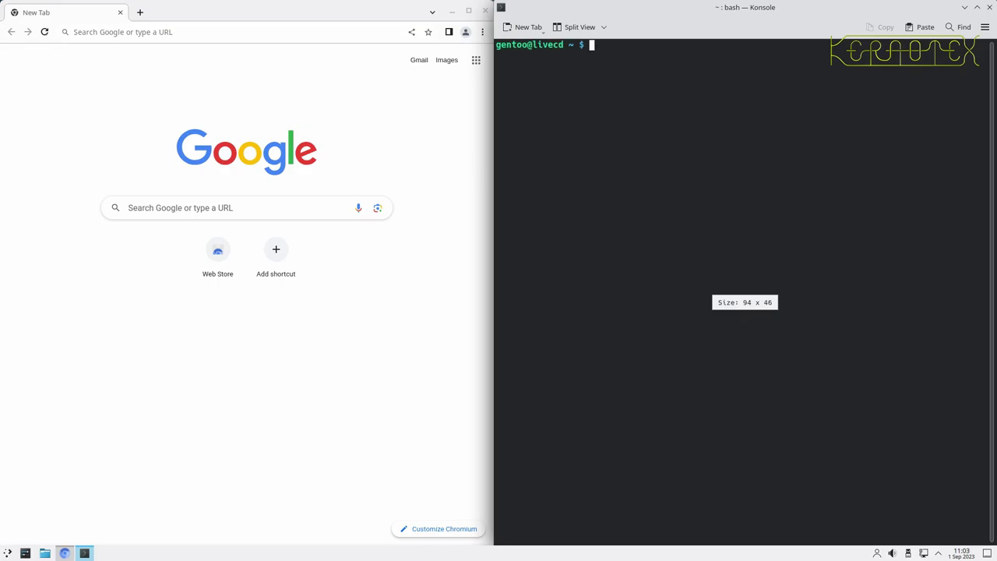
key(ctrl+plus)
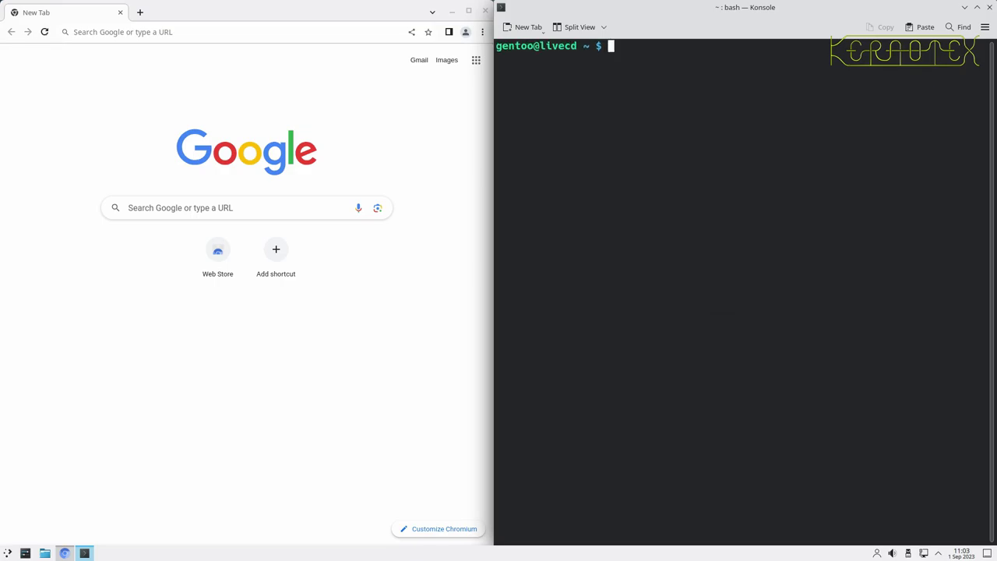
key(ctrl+minus)
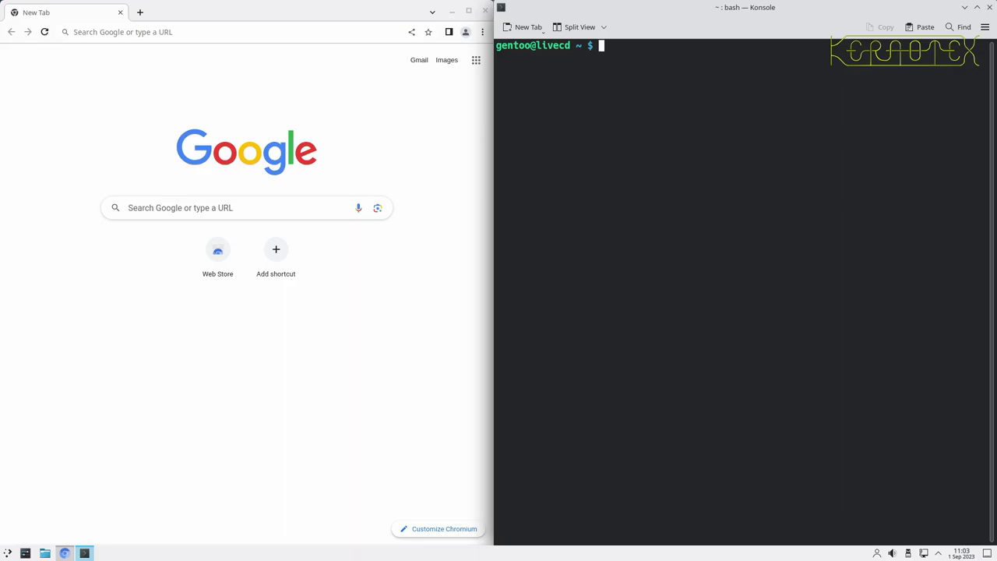
key(ctrl+plus)
key(ctrl+plus)
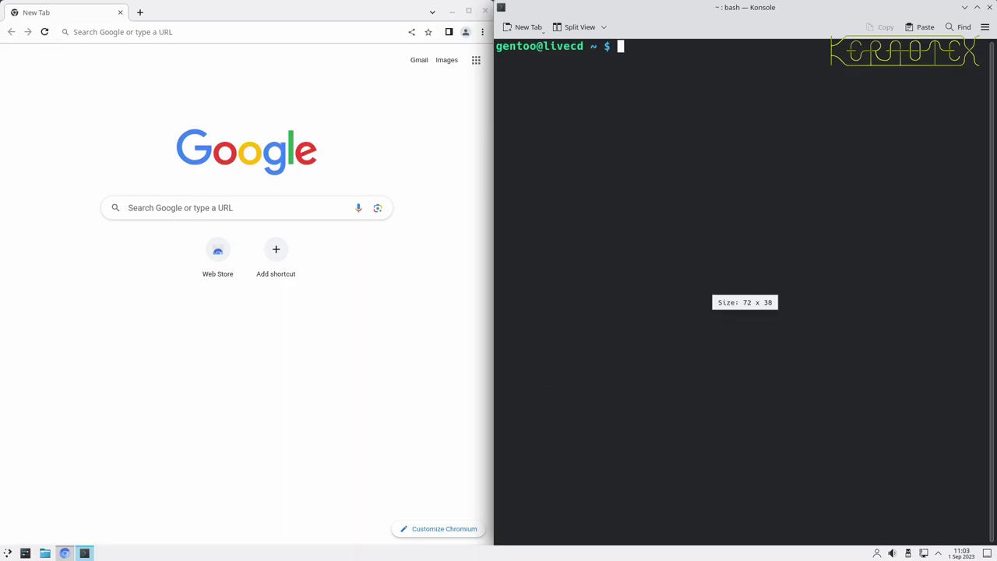
key(ctrl+plus)
key(ctrl+minus)
key(ctrl+minus)
key(ctrl+minus)
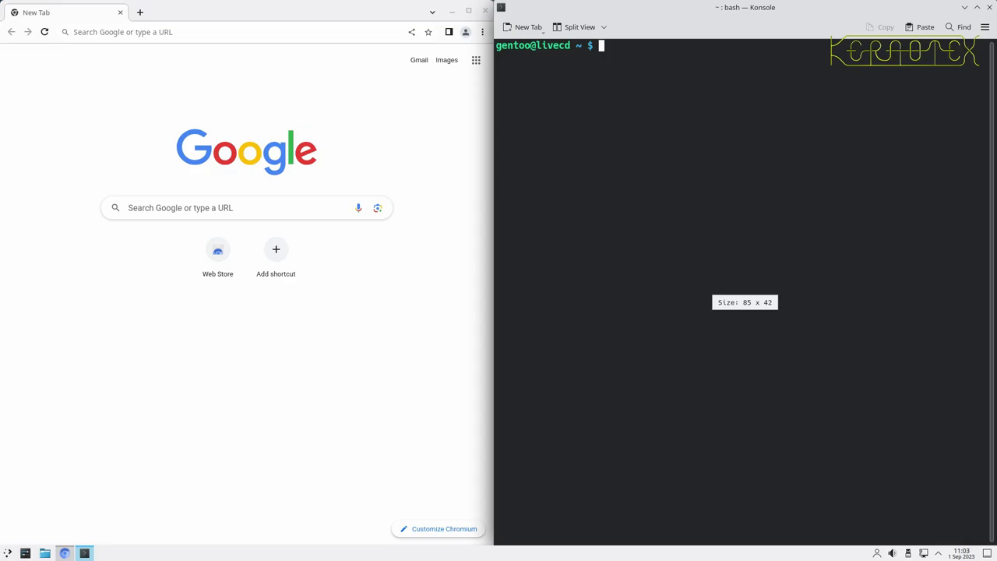
key(ctrl+plus)
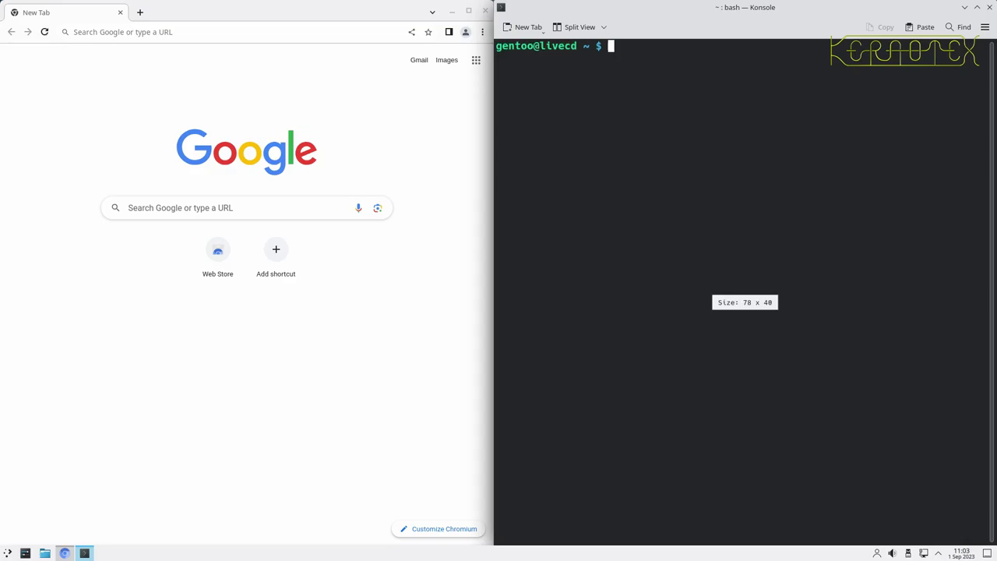
key(ctrl+minus)
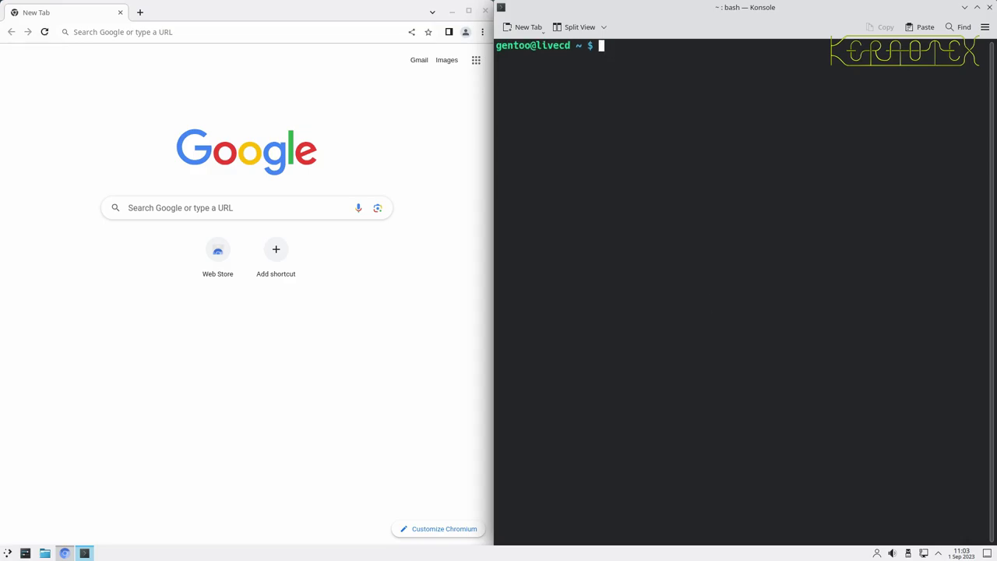
key(ctrl+plus)
key(ctrl+minus)
key(ctrl+plus)
key(ctrl+minus)
Search Google for 'lfs' and reject the optional cookies
click(340, 31)
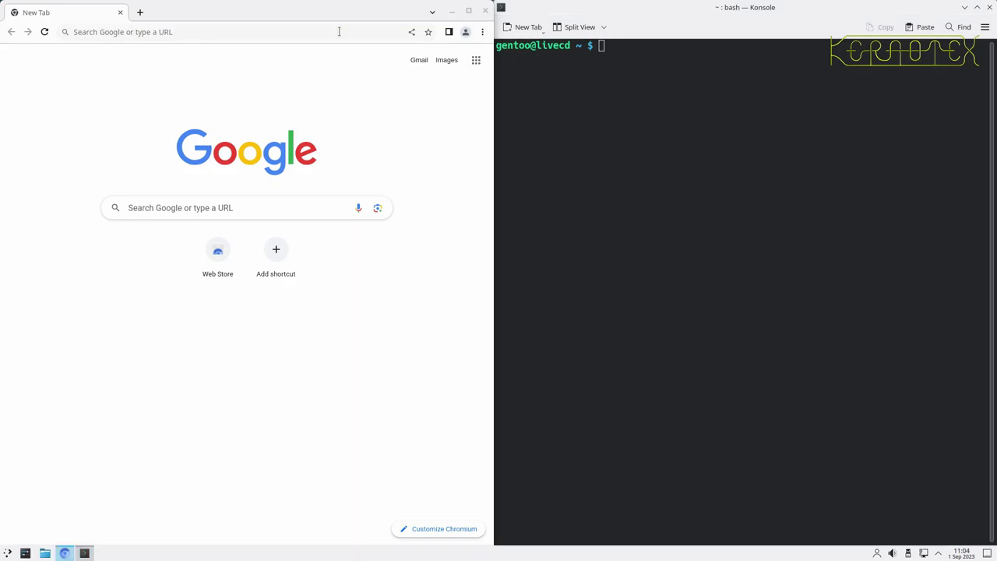
text(lfs)
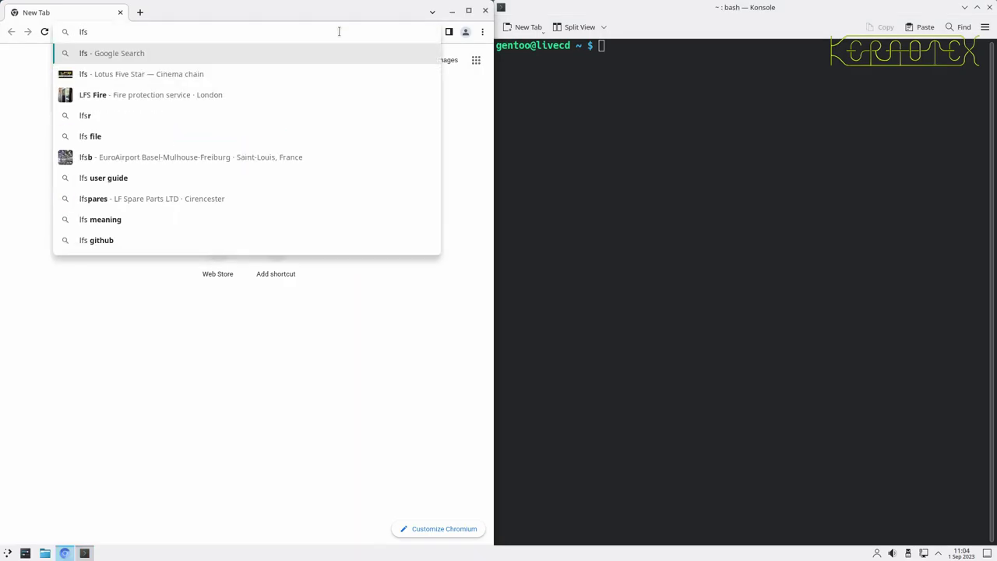
key(Return)
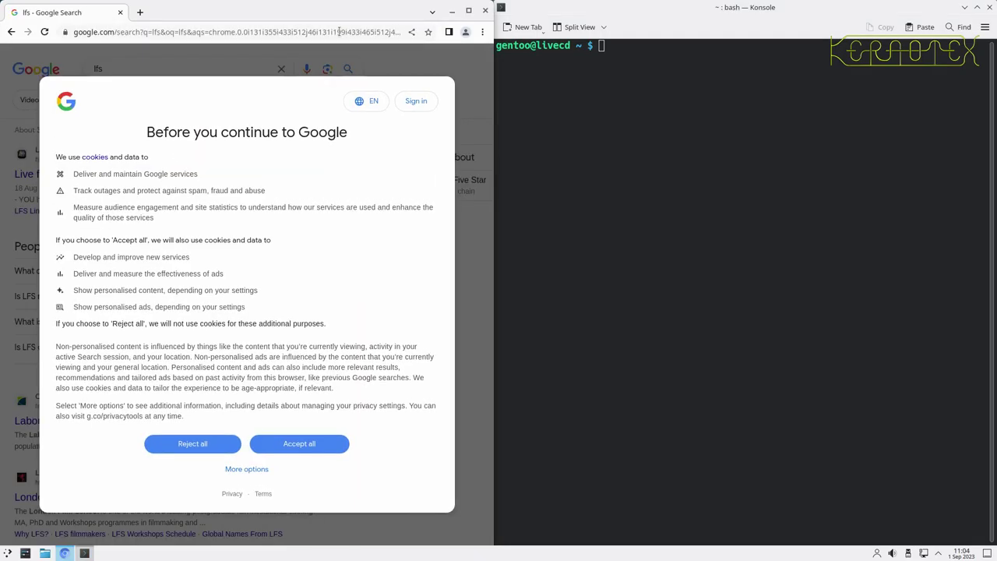
click(198, 443)
Open the LFS Project Homepage and its Read Online page
scroll(62, 421, down, 8)
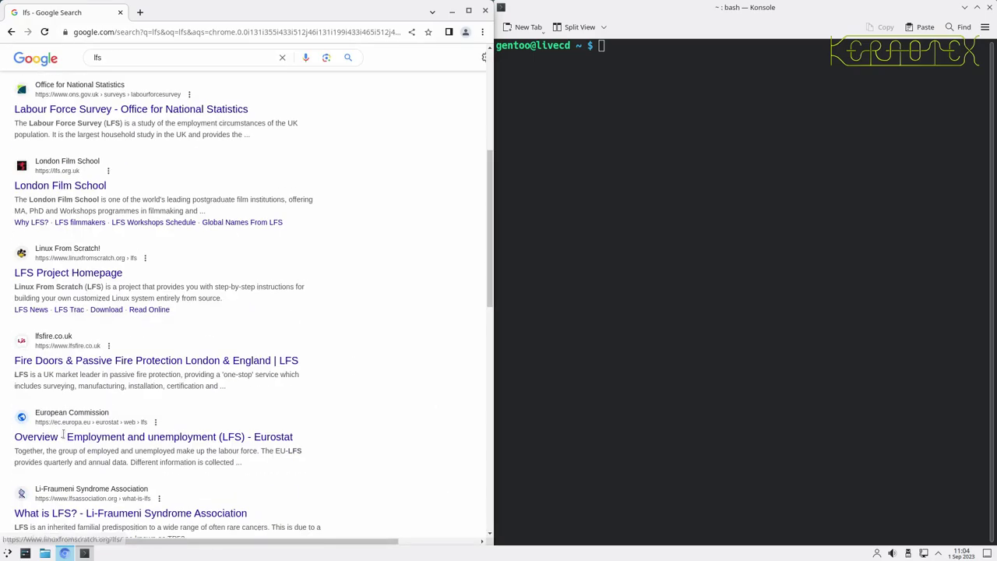
scroll(63, 437, down, 4)
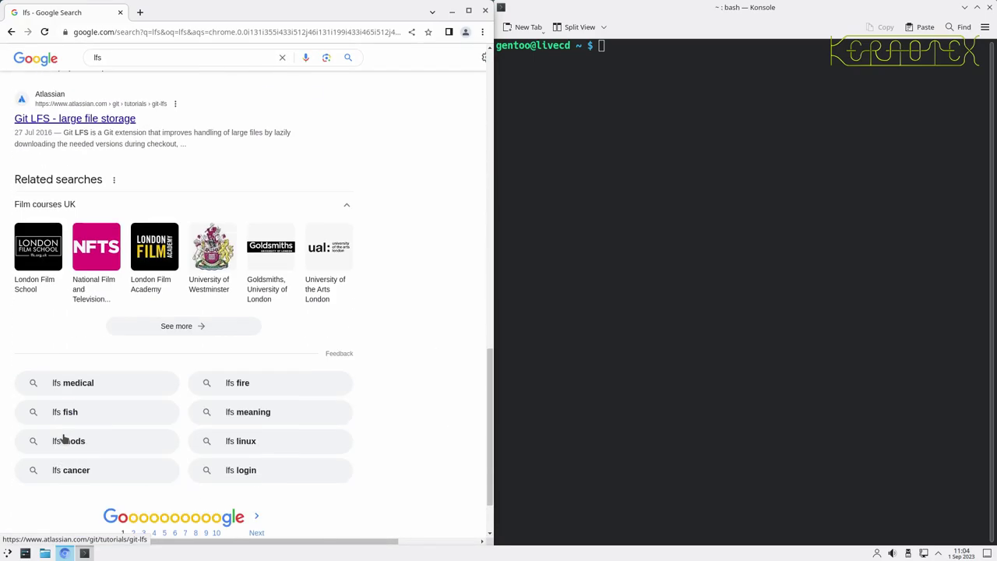
scroll(63, 436, up, 12)
scroll(63, 434, down, 4)
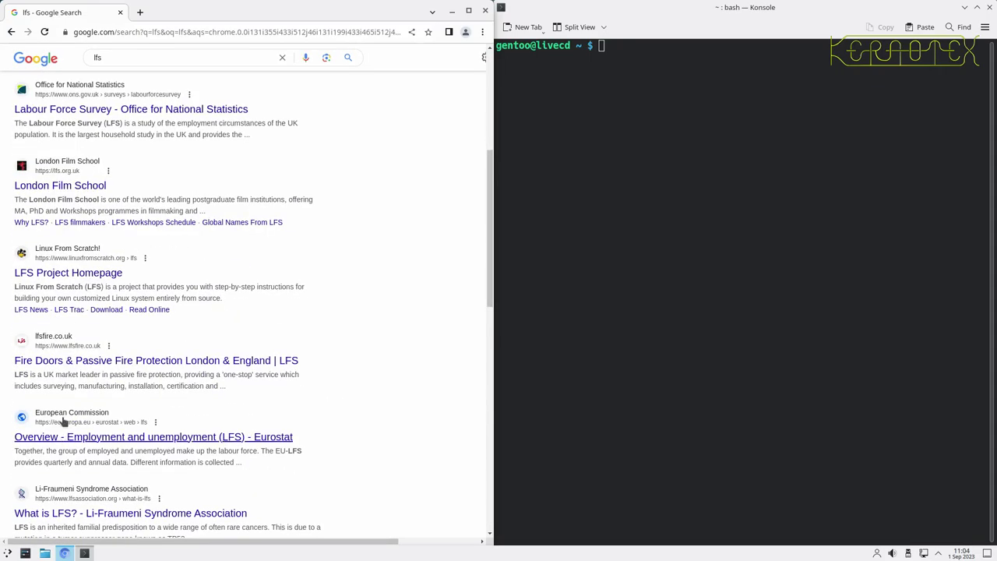
click(55, 278)
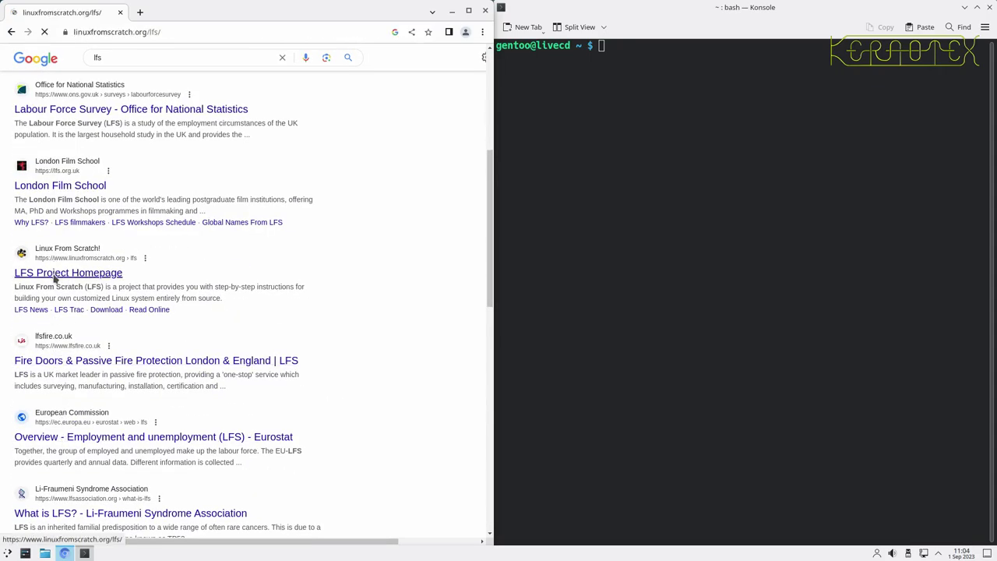
click(44, 184)
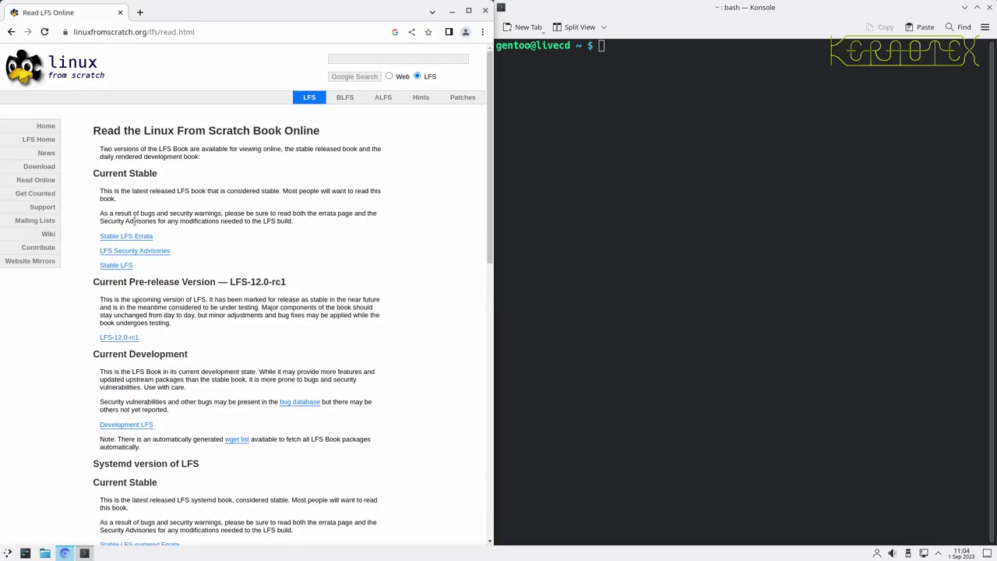
Add a second, blank New Tab beside the Read LFS Online tab
click(139, 12)
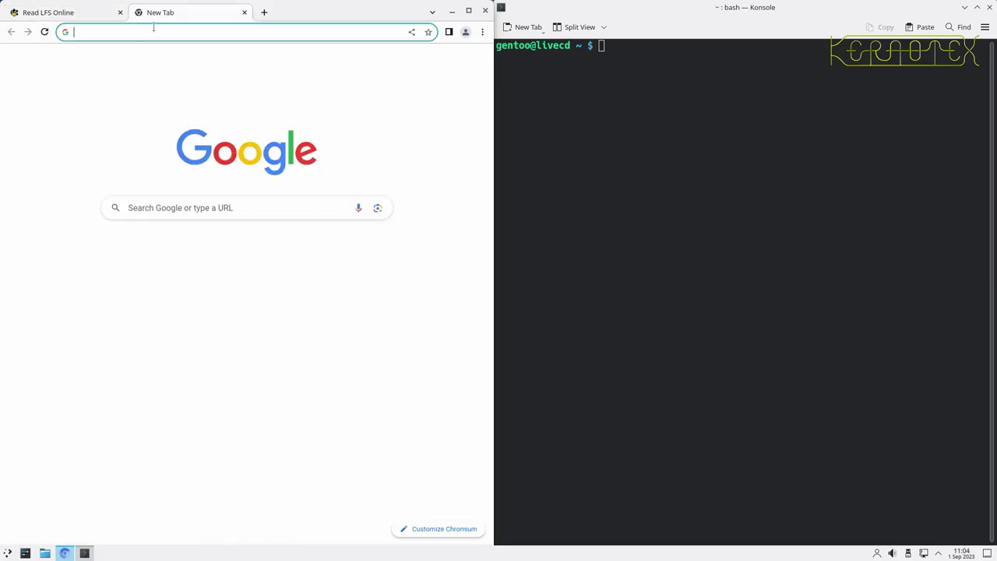
click(161, 32)
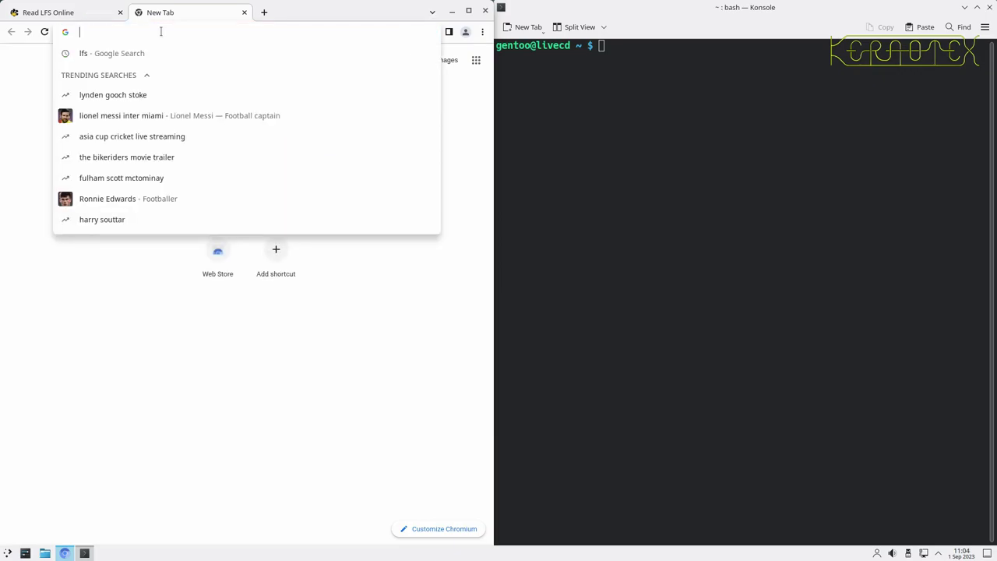